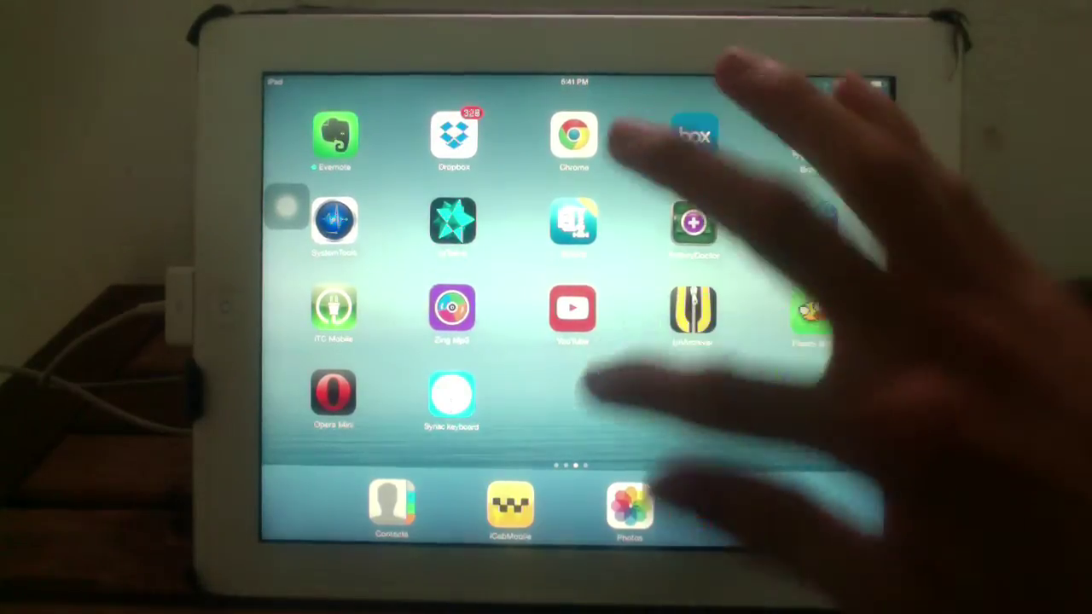
# Step: Delete the 'iOS7 added fonts' profile from Settings > General > Profiles and return Home
pyautogui.moveTo(810, 298); pyautogui.dragTo(426, 298)
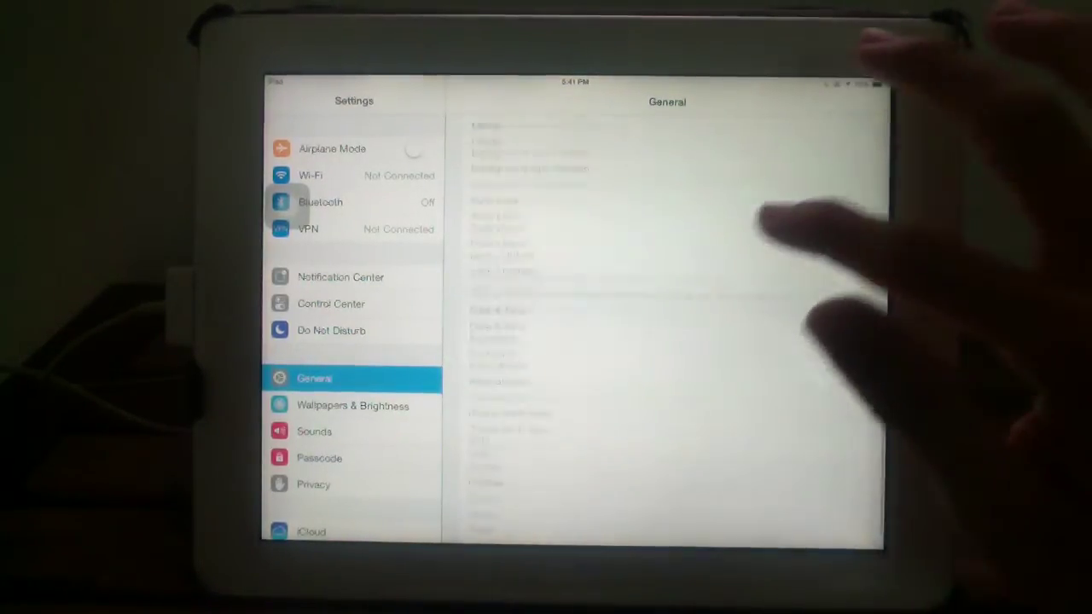
pyautogui.scroll(-5, 666, 341)
pyautogui.scroll(-3, 666, 341)
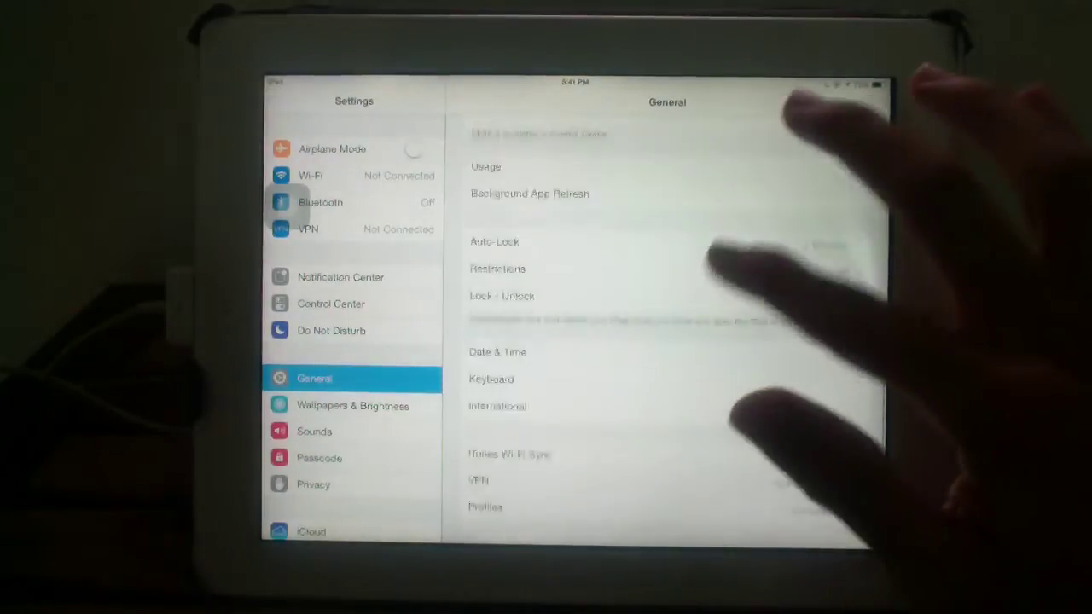
pyautogui.click(665, 359)
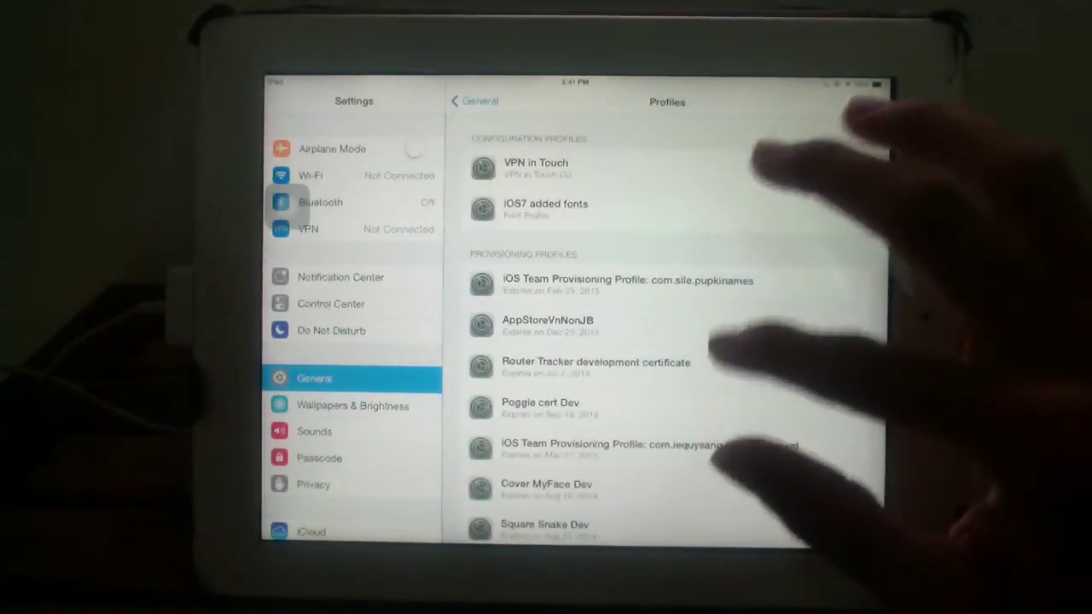
pyautogui.click(597, 205)
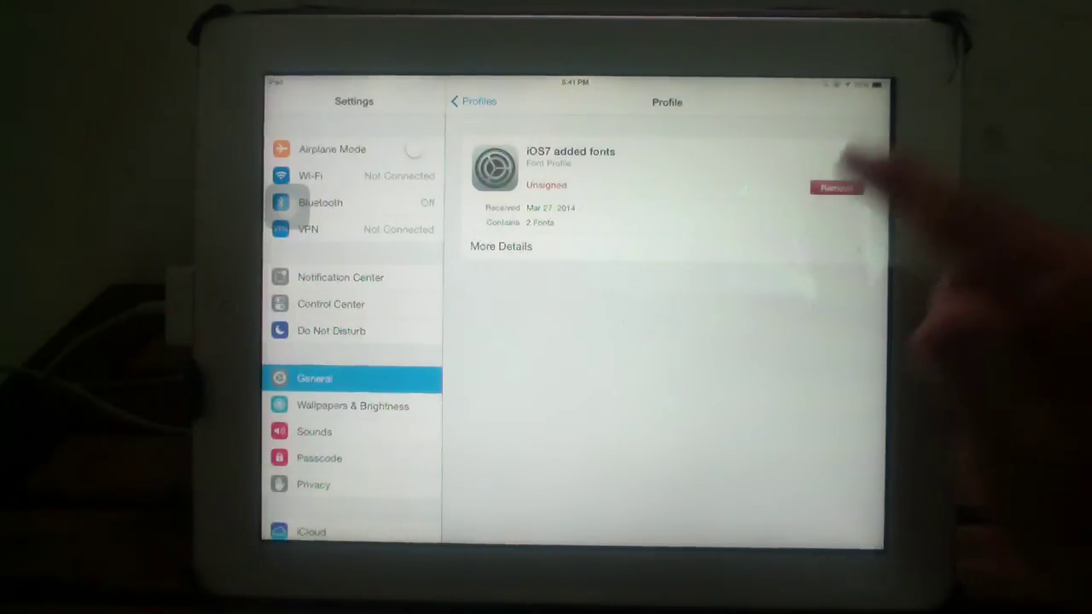
pyautogui.click(836, 188)
pyautogui.click(609, 344)
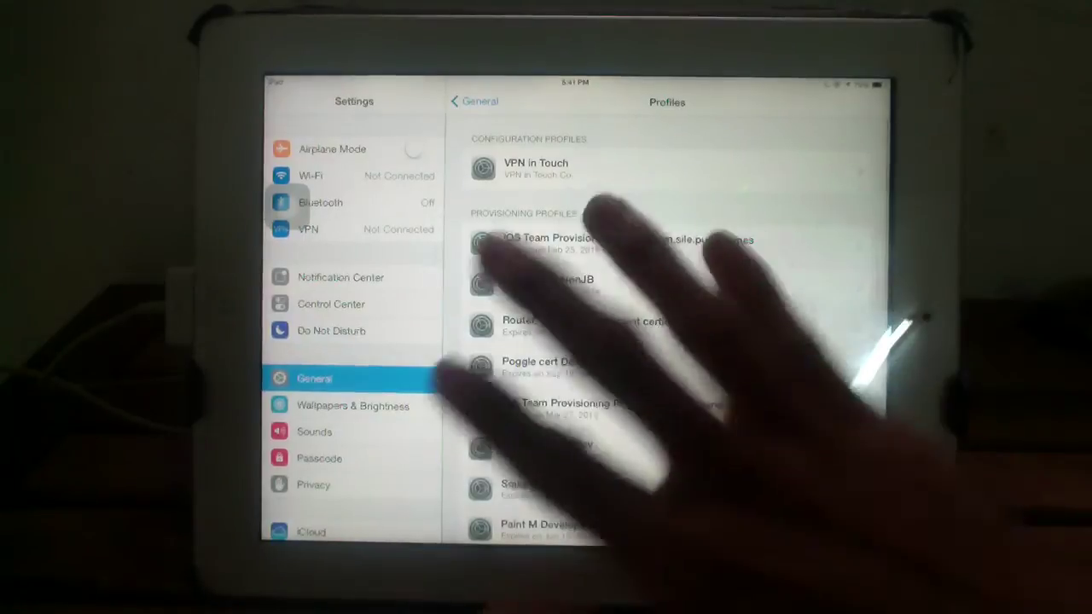
pyautogui.press('super')
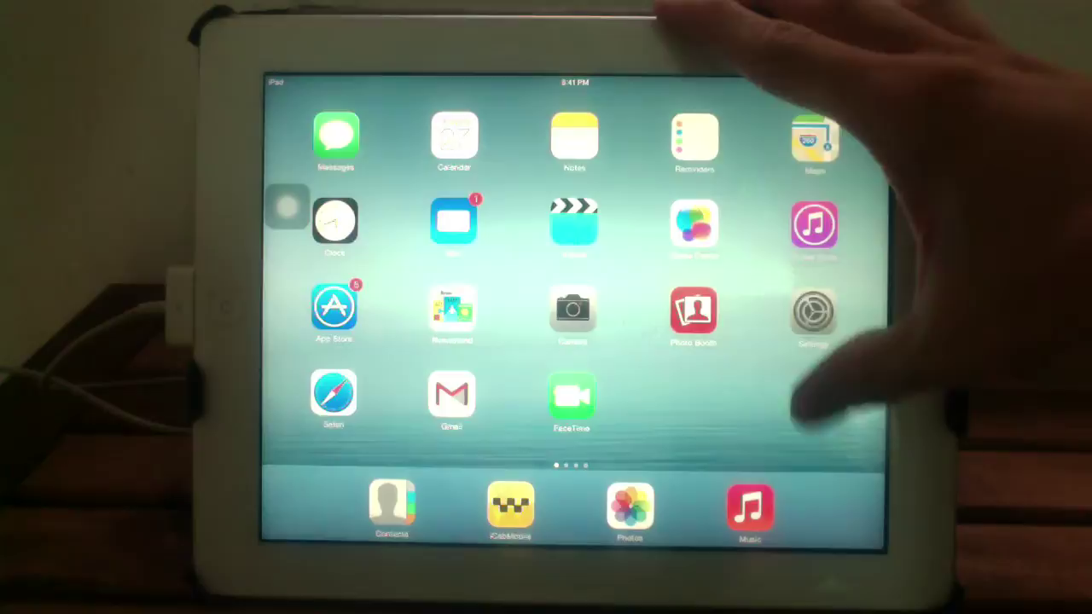
# Step: Swipe to the second home page, open Twitter briefly, and return home
pyautogui.moveTo(836, 358); pyautogui.dragTo(597, 358)
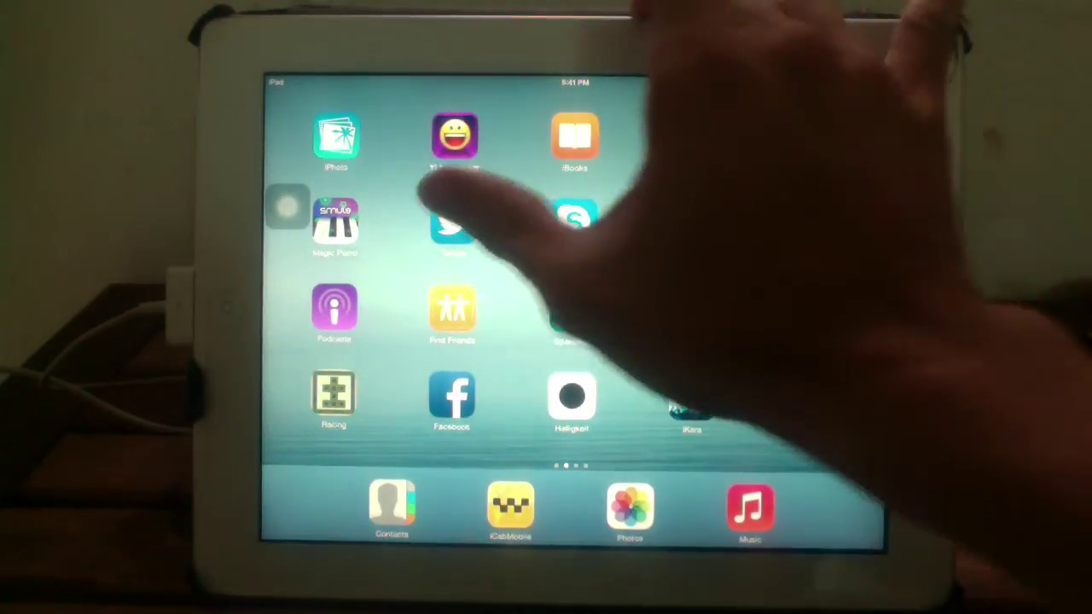
pyautogui.click(574, 223)
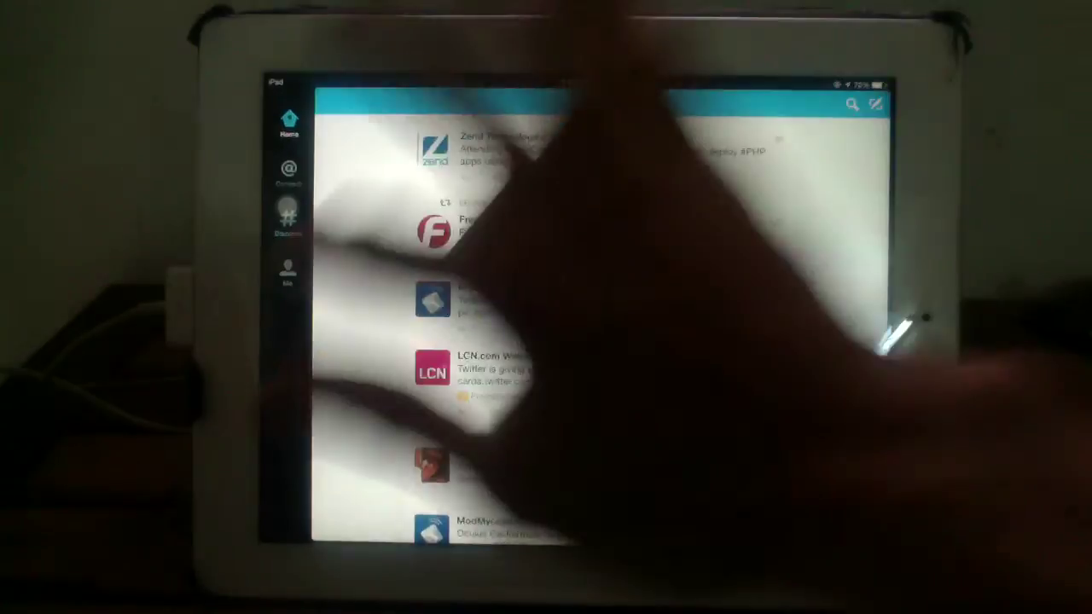
pyautogui.press('super+h')
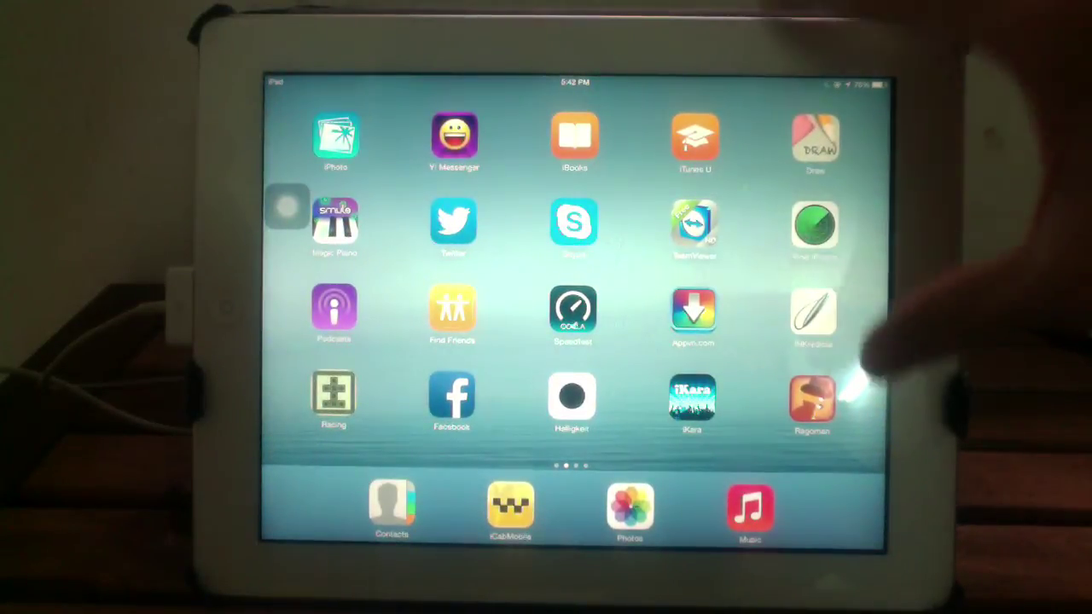
# Step: Check Messages, cancel its new draft, then swipe to the Syriac keyboard app's page
pyautogui.moveTo(853, 384); pyautogui.dragTo(597, 384)
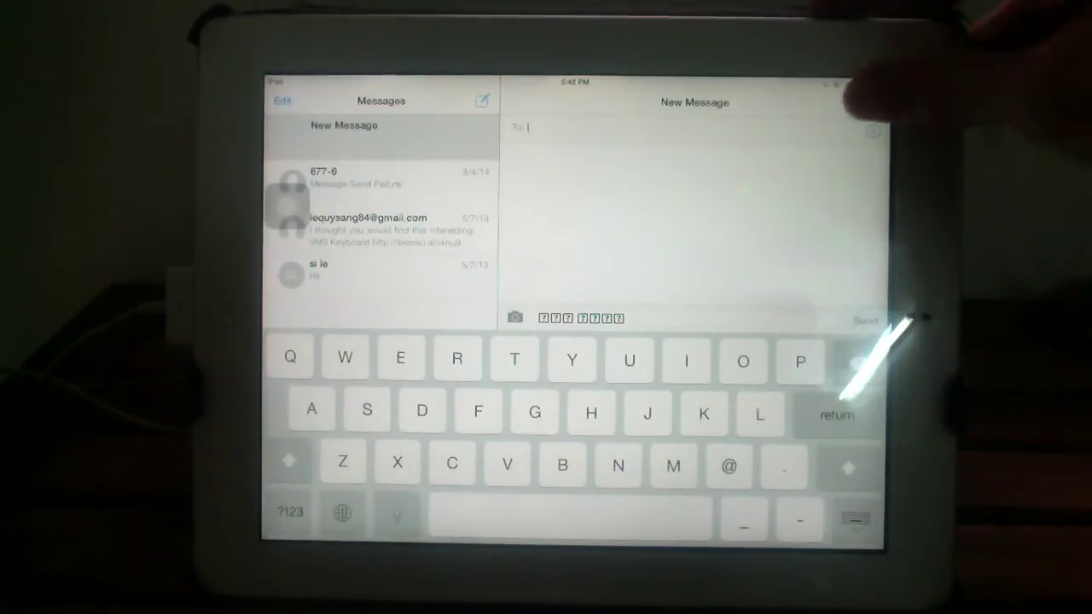
pyautogui.click(866, 102)
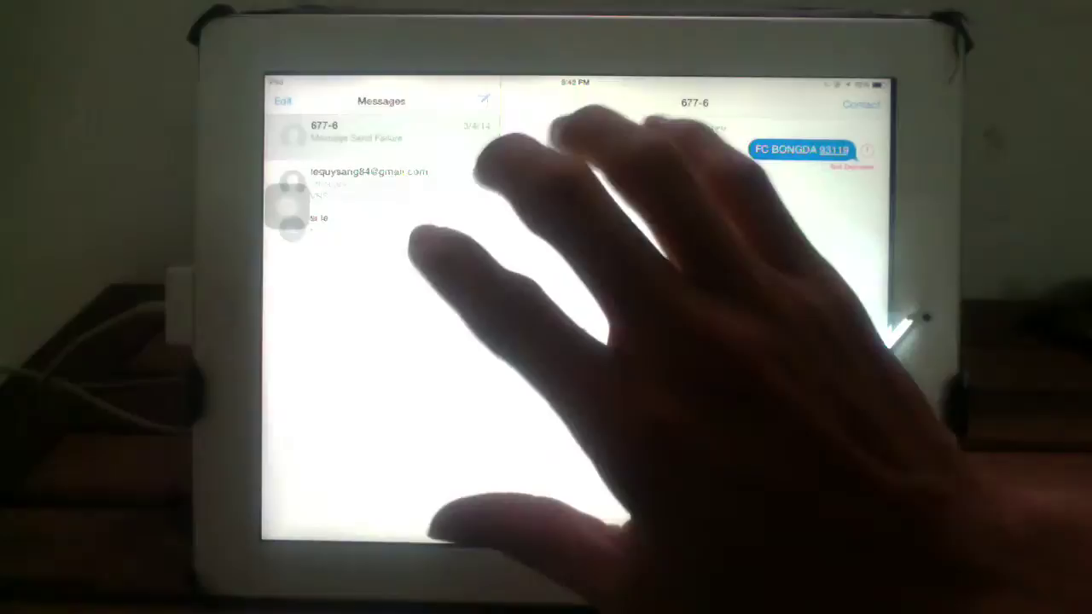
pyautogui.press('super')
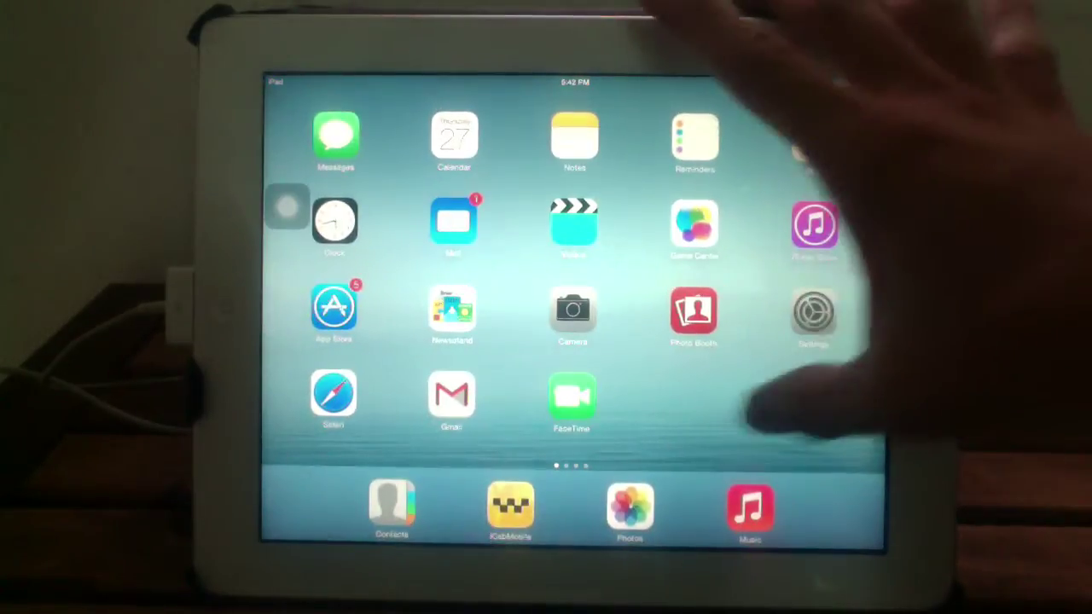
pyautogui.moveTo(810, 324); pyautogui.dragTo(426, 324)
pyautogui.moveTo(810, 324); pyautogui.dragTo(427, 324)
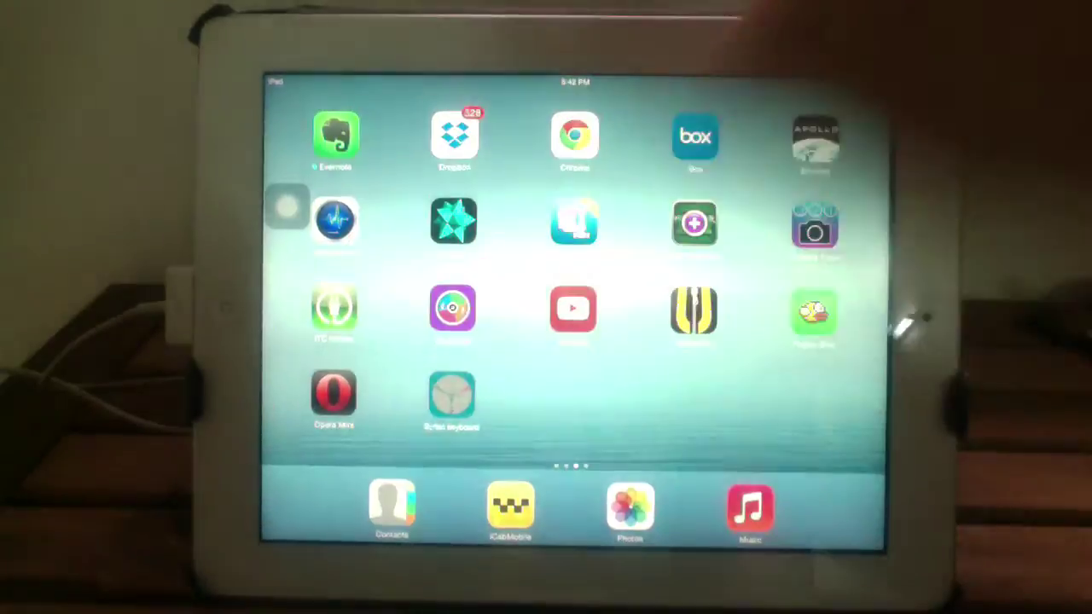
# Step: Launch Syriac Keyboard and choose Install 'Serto Jerusalem' font from its settings
pyautogui.click(461, 392)
pyautogui.click(579, 299)
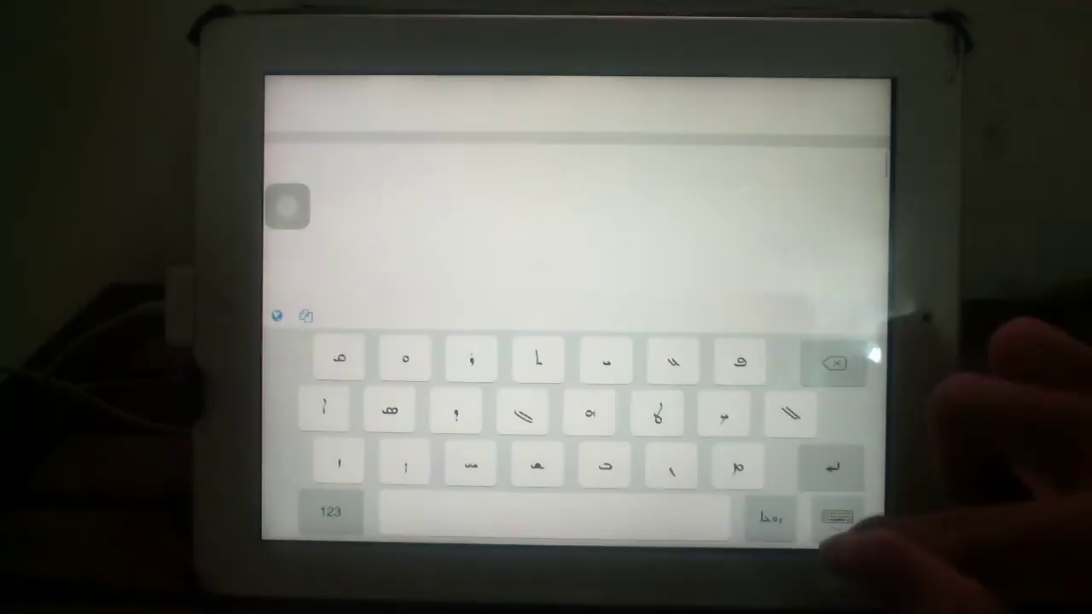
pyautogui.click(836, 516)
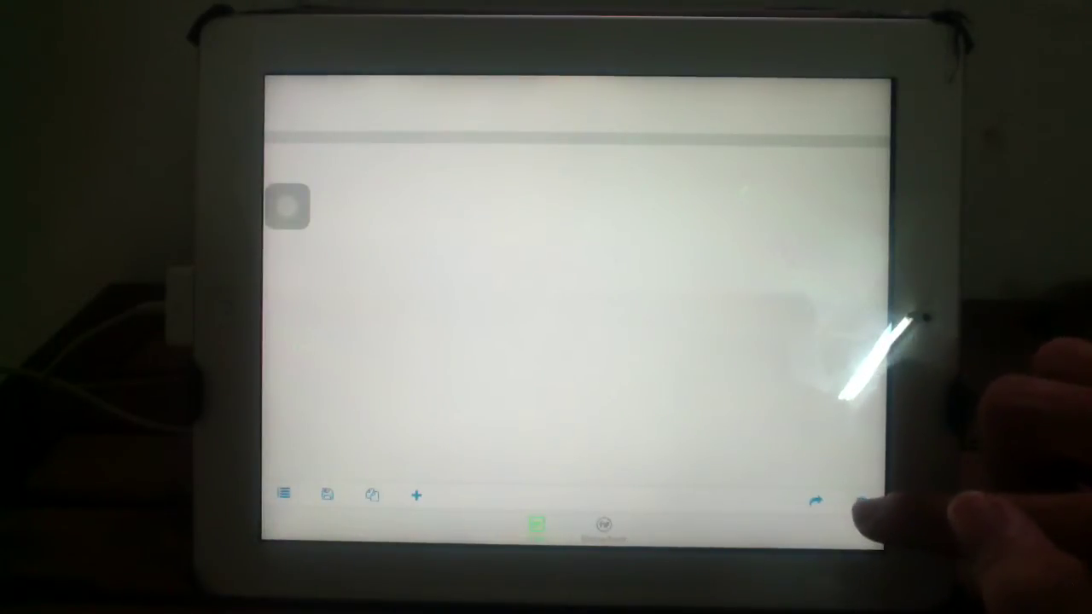
pyautogui.click(866, 504)
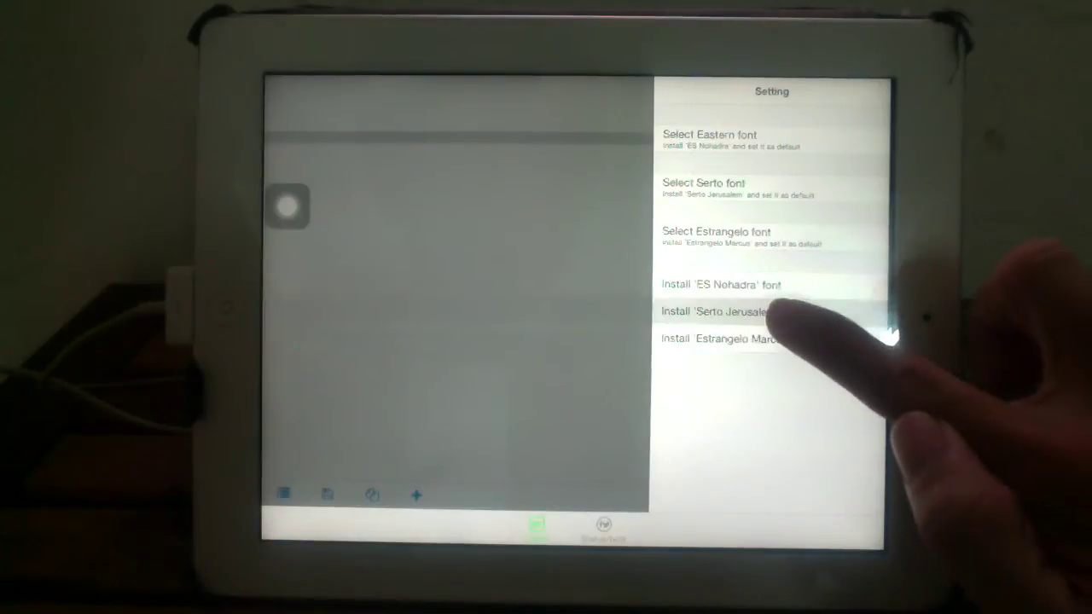
pyautogui.click(716, 311)
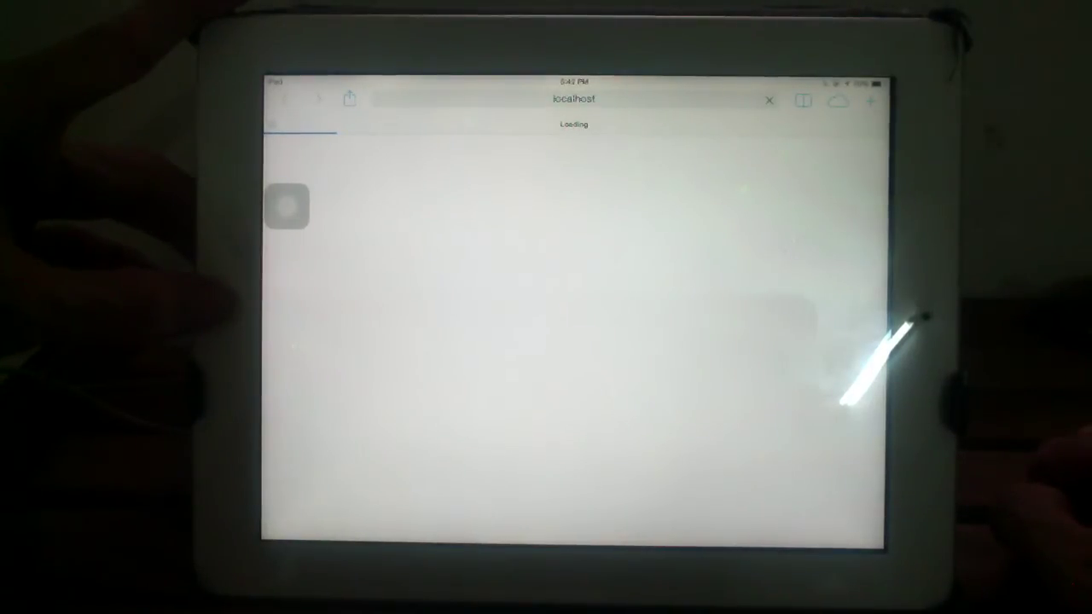
# Step: Install the unsigned 'iOS7 added fonts' profile and view its two fonts under More Details
pyautogui.press('super')
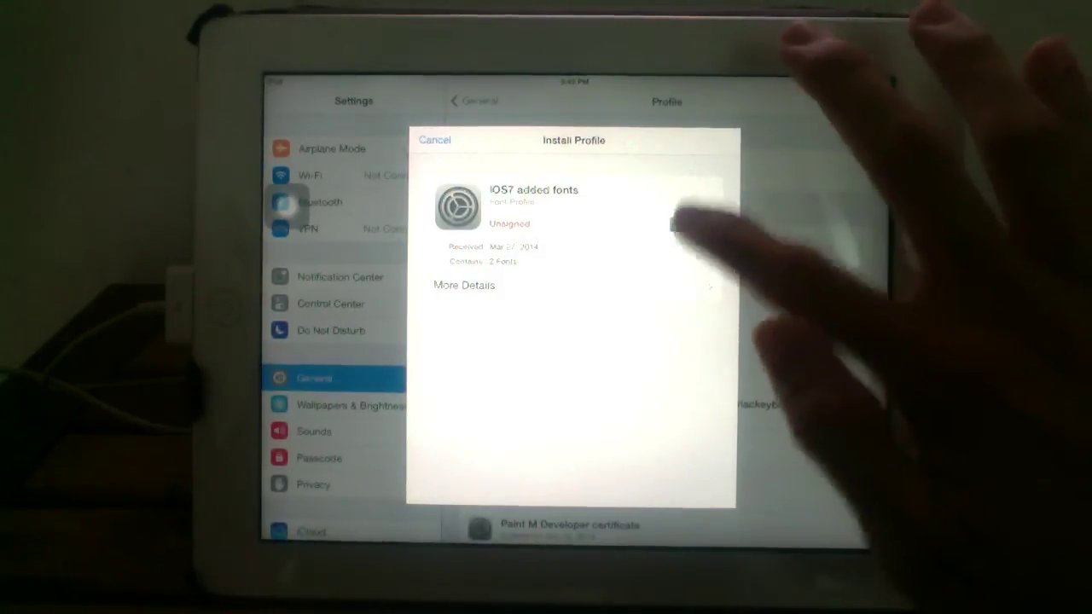
pyautogui.click(693, 224)
pyautogui.click(616, 344)
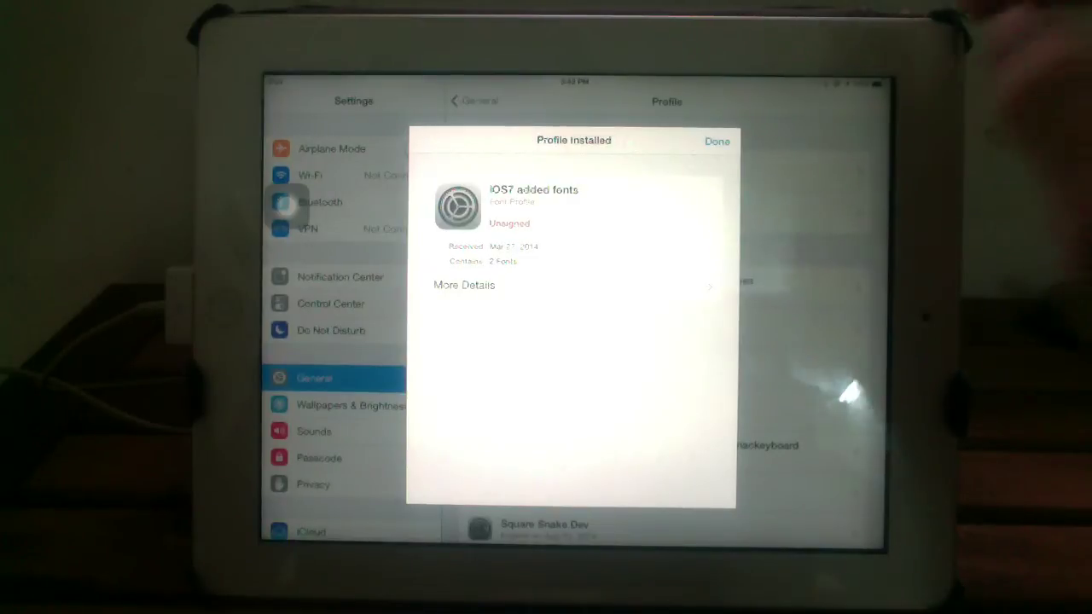
pyautogui.click(563, 285)
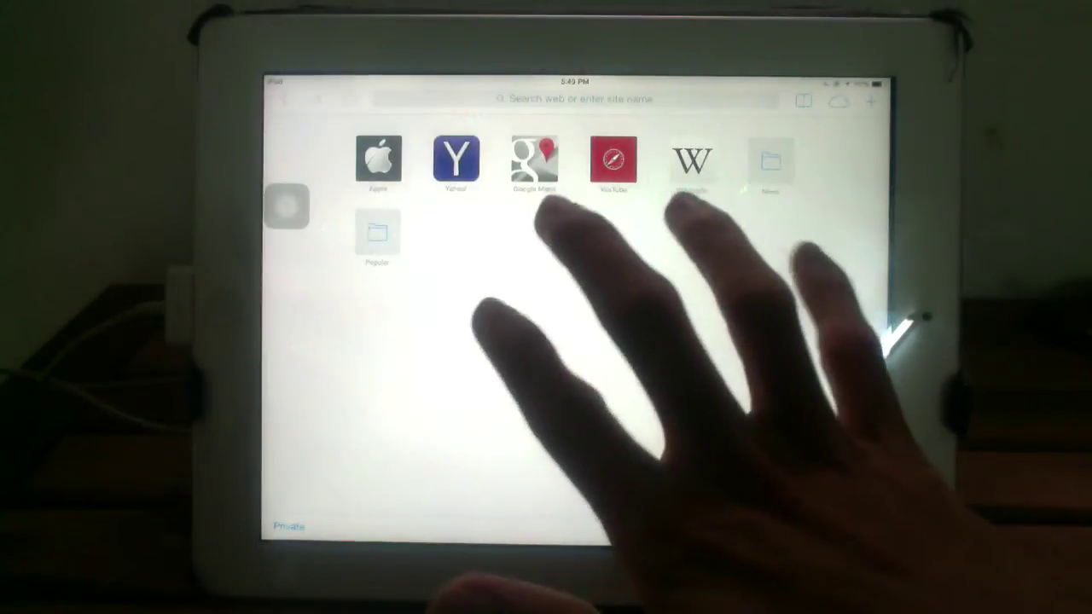
# Step: Close Safari from the app switcher, then type several Syriac letters plus a vowel mark
pyautogui.moveTo(639, 427); pyautogui.dragTo(640, 213)
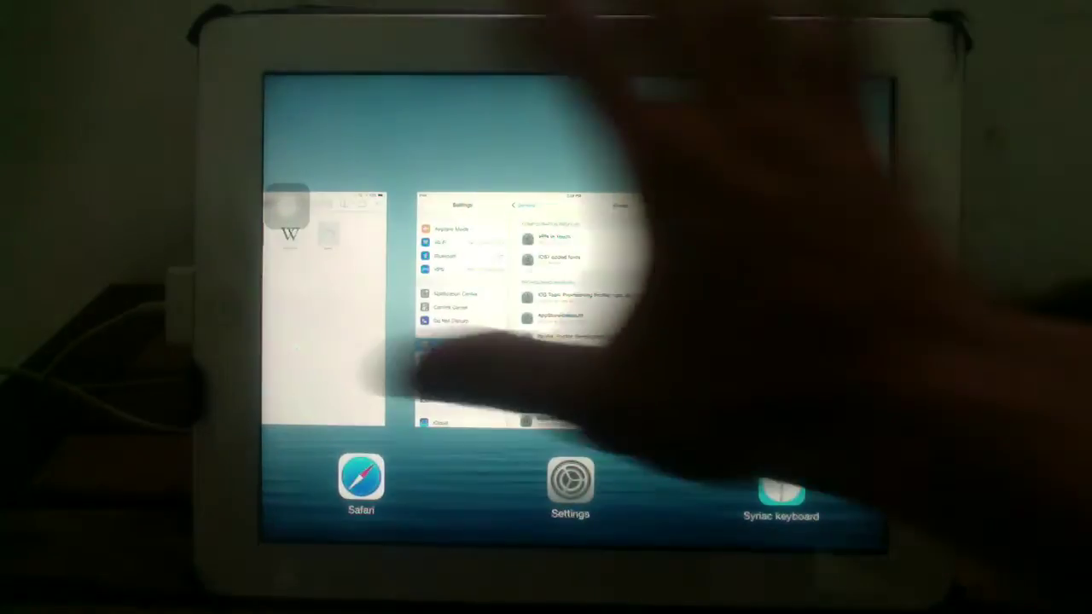
pyautogui.moveTo(325, 341); pyautogui.dragTo(324, 102)
pyautogui.click(819, 316)
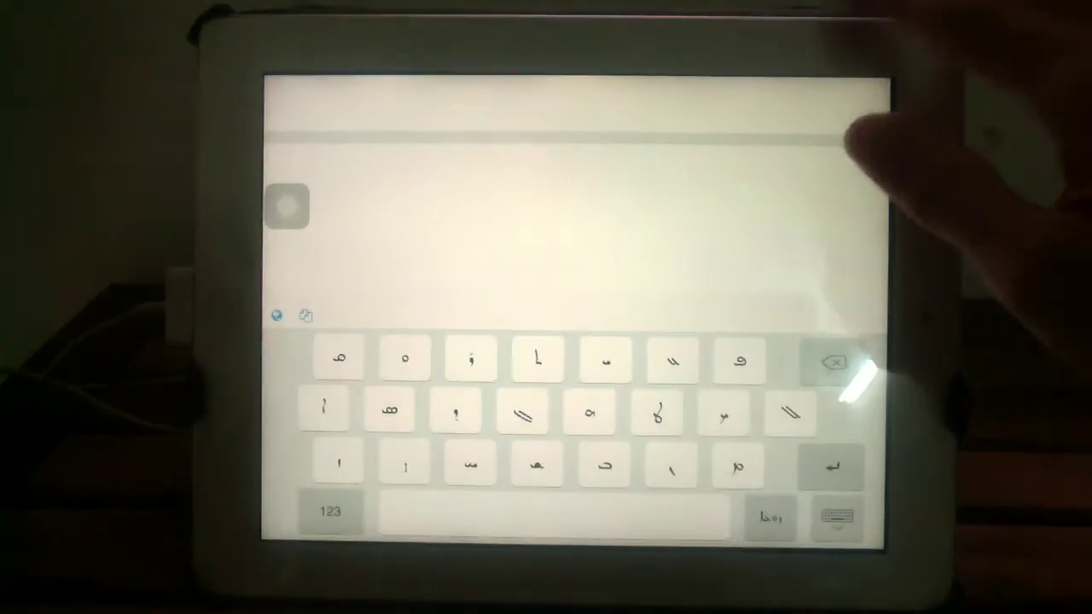
pyautogui.click(789, 414)
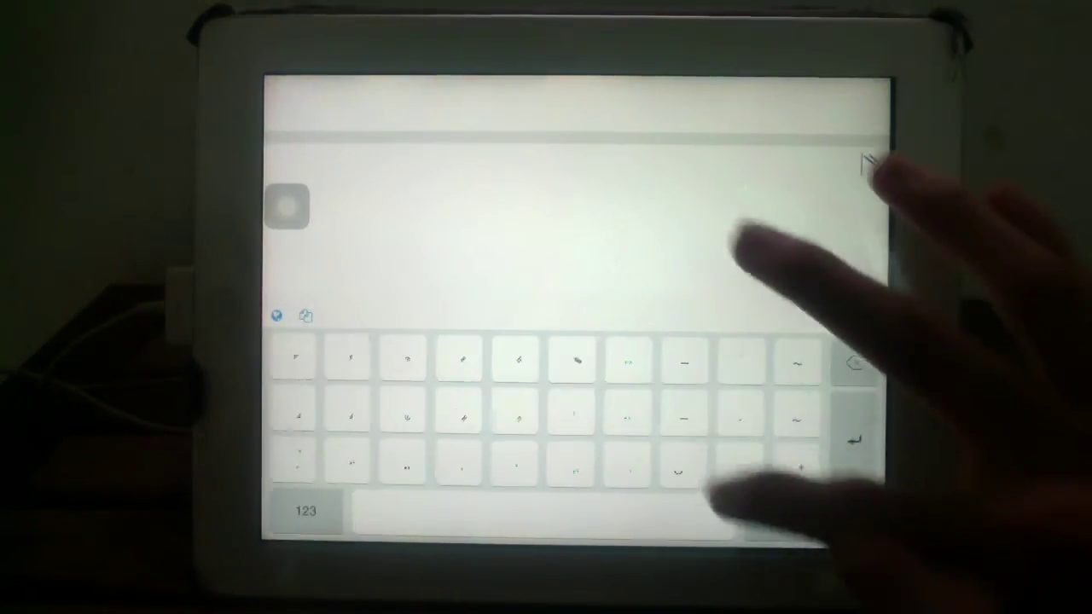
pyautogui.click(538, 358)
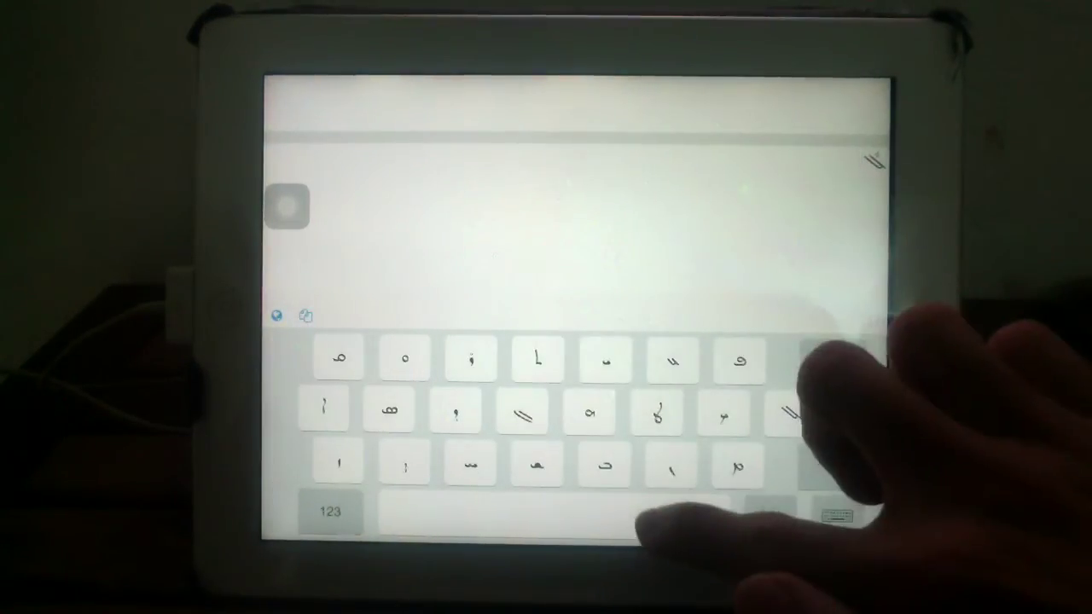
pyautogui.click(589, 414)
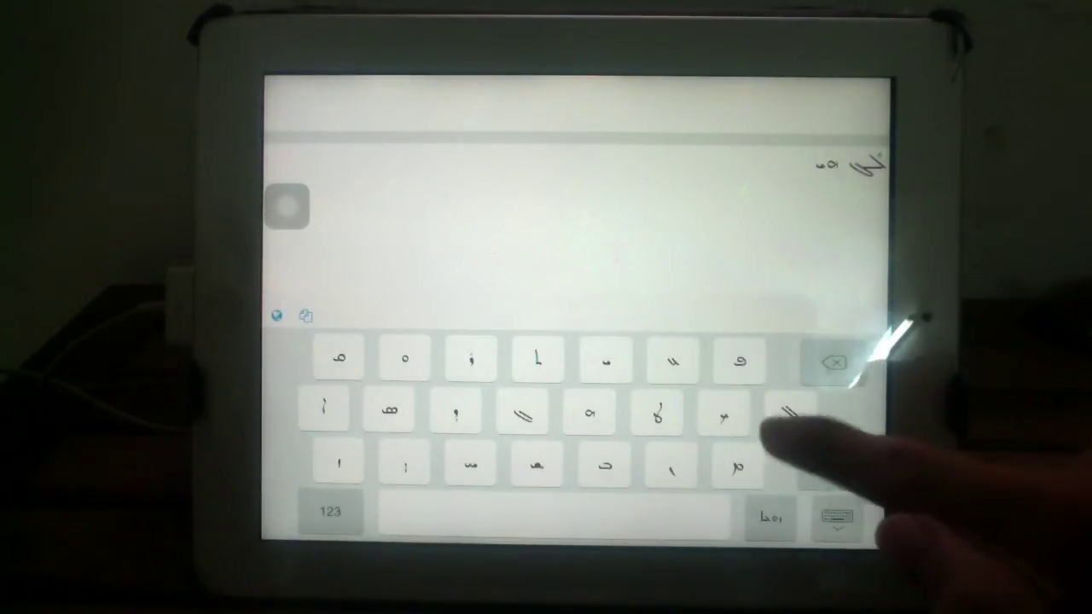
pyautogui.click(788, 414)
pyautogui.click(772, 516)
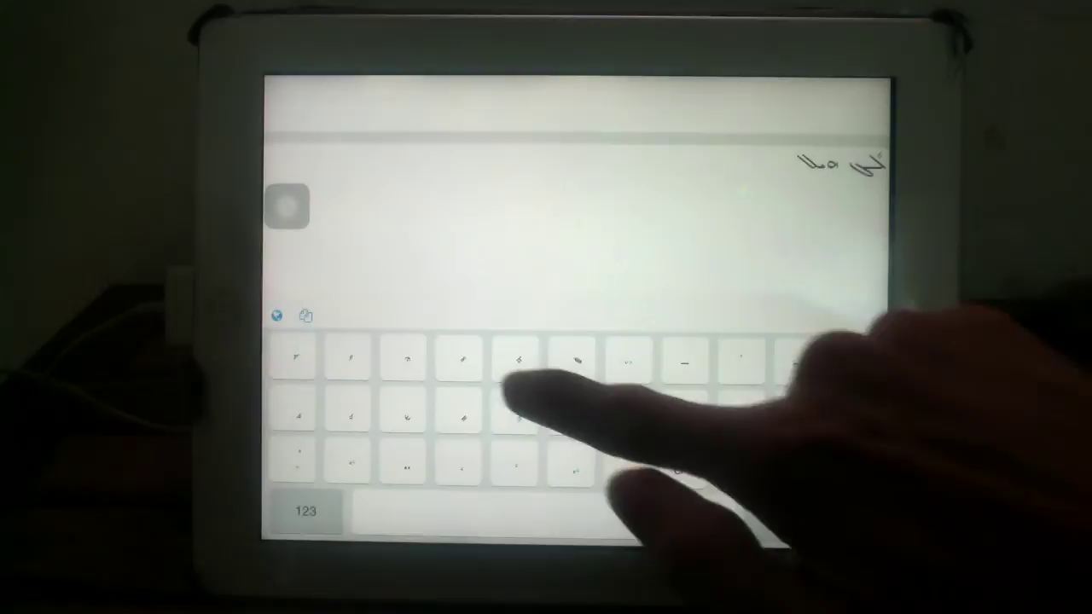
pyautogui.click(572, 358)
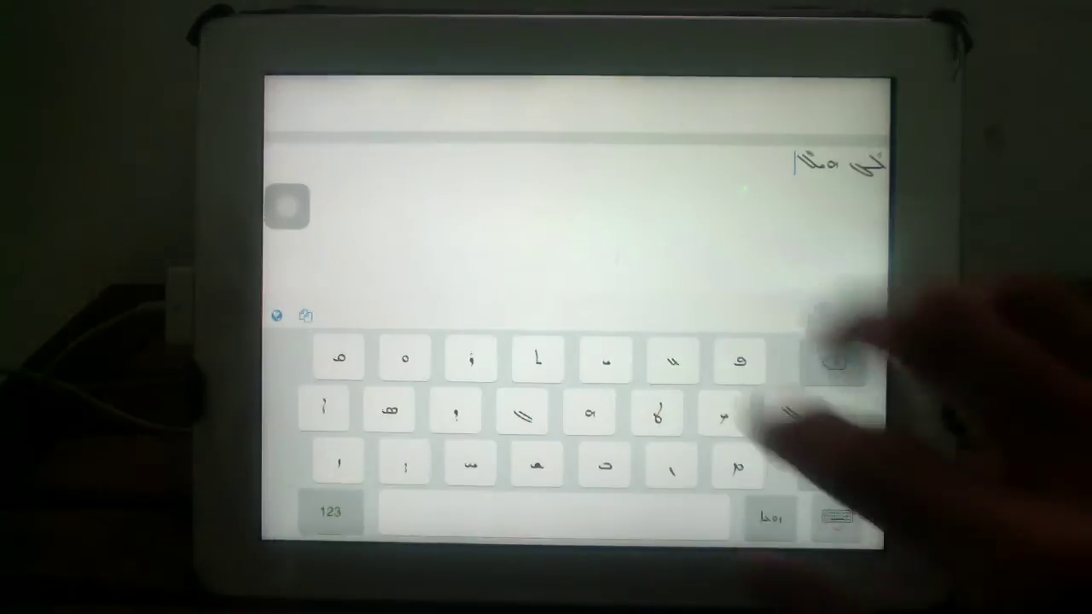
# Step: Bring up Paste in a blank Messages draft, then go back to the app switcher
pyautogui.press('super')
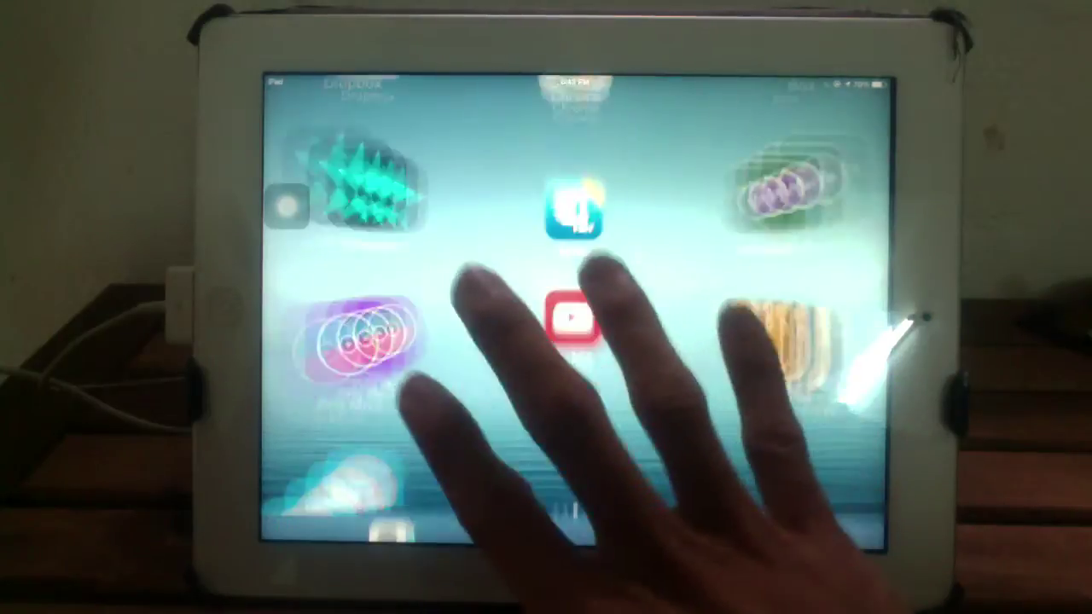
pyautogui.press('super')
pyautogui.press('super')
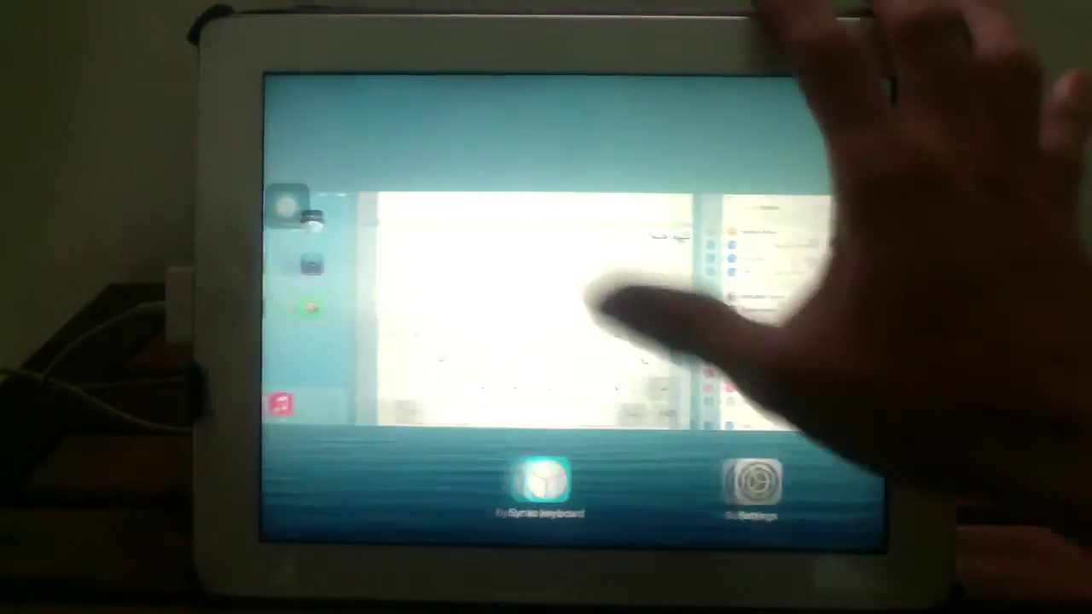
pyautogui.hscroll(5, 725, 324)
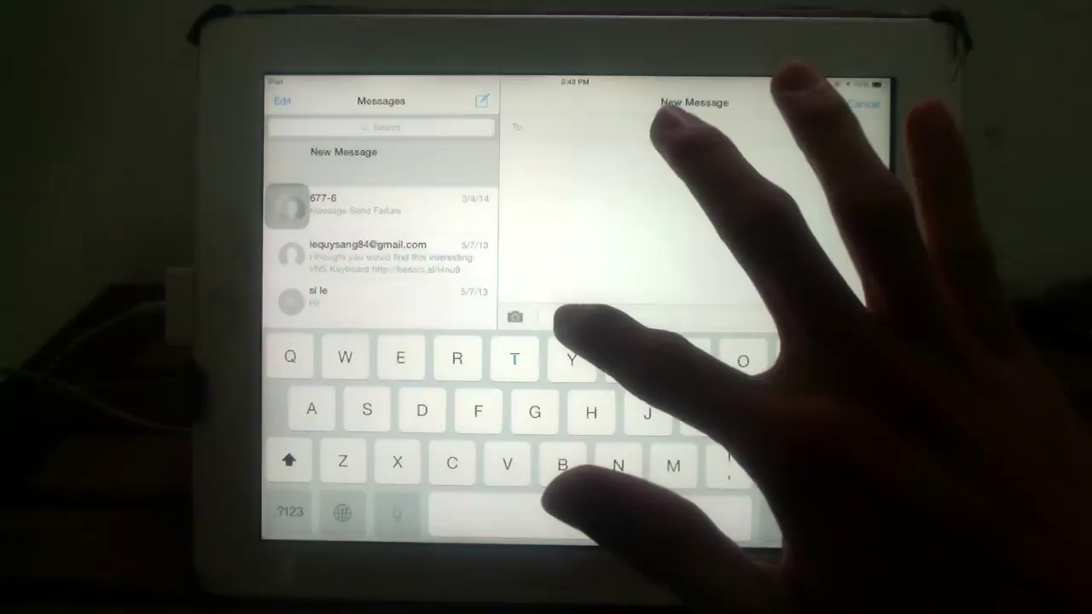
pyautogui.click(597, 317)
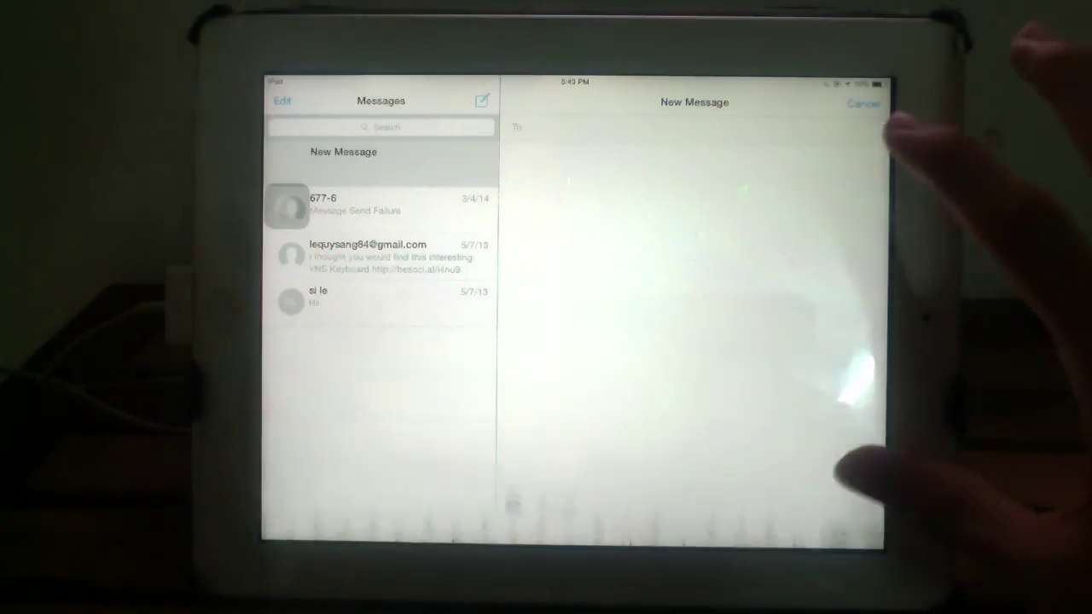
pyautogui.press('super')
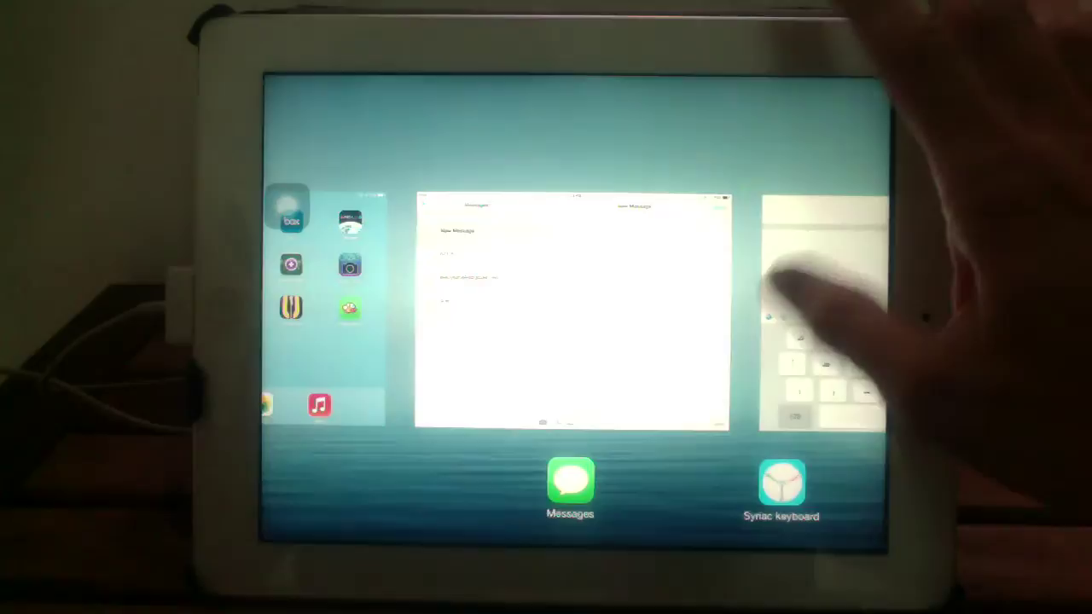
pyautogui.moveTo(768, 299); pyautogui.dragTo(511, 299)
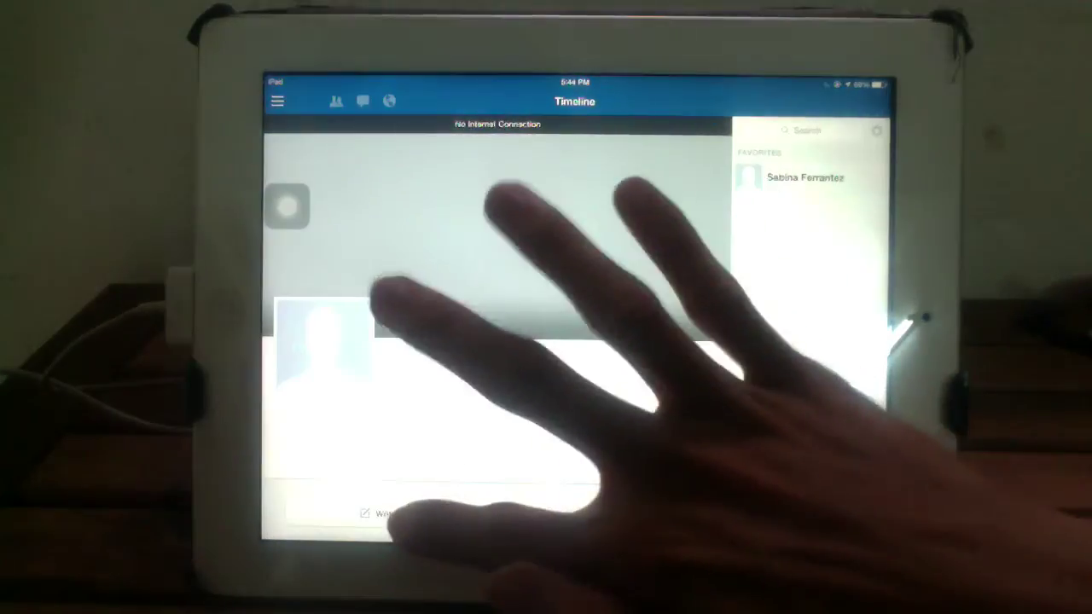
# Step: Open Facebook's Update Status composer, then swipe the app switcher to the Twitter card
pyautogui.click(393, 514)
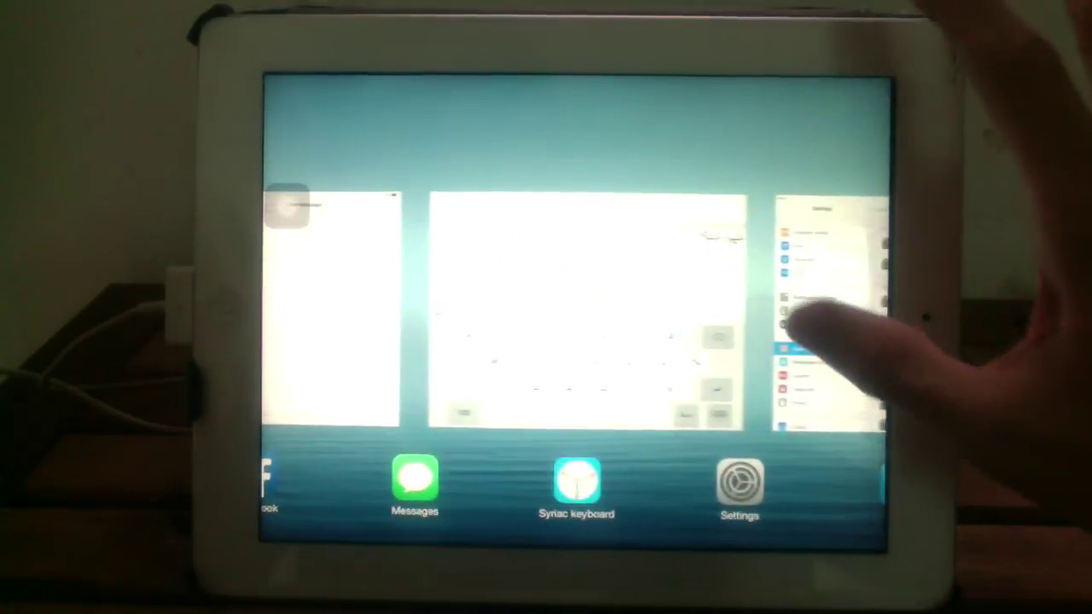
pyautogui.moveTo(819, 341); pyautogui.dragTo(614, 341)
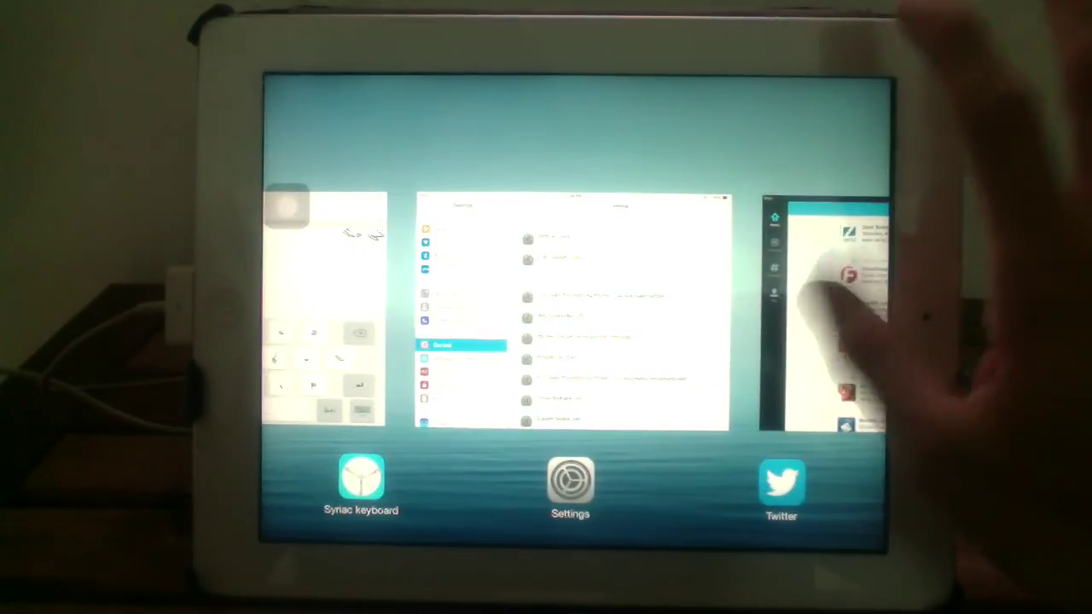
# Step: Paste the Syriac phrase into a new tweet, then cancel it with Don't Save
pyautogui.click(823, 315)
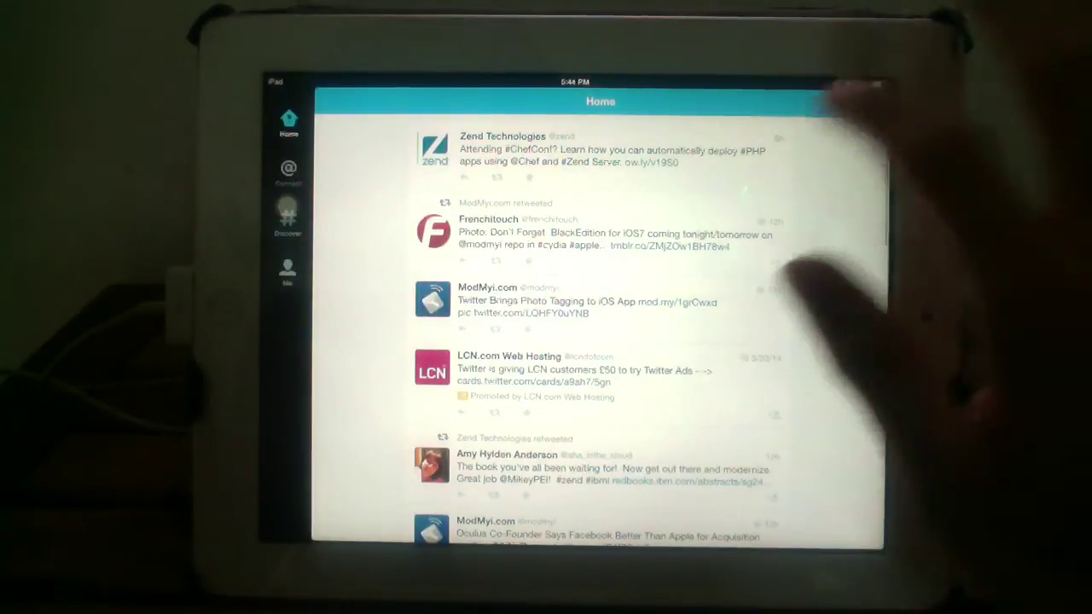
pyautogui.click(875, 103)
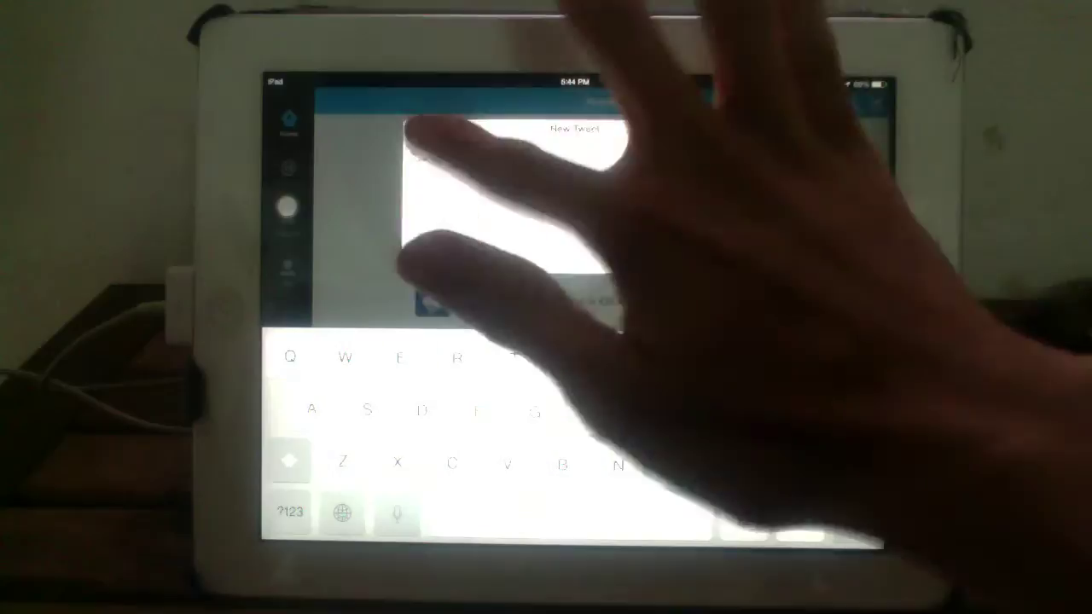
pyautogui.click(428, 132)
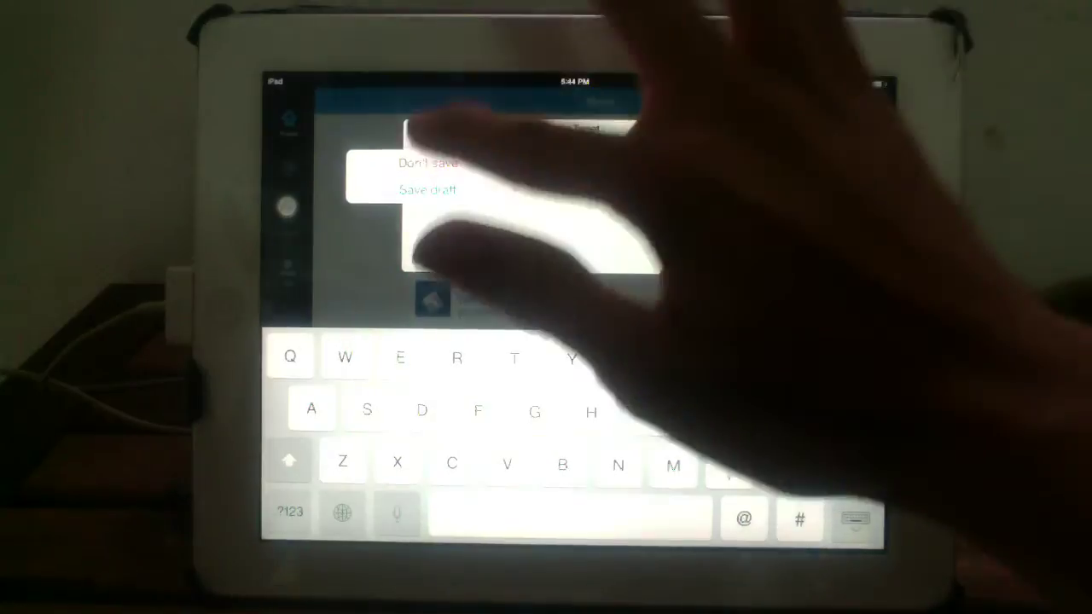
pyautogui.click(426, 163)
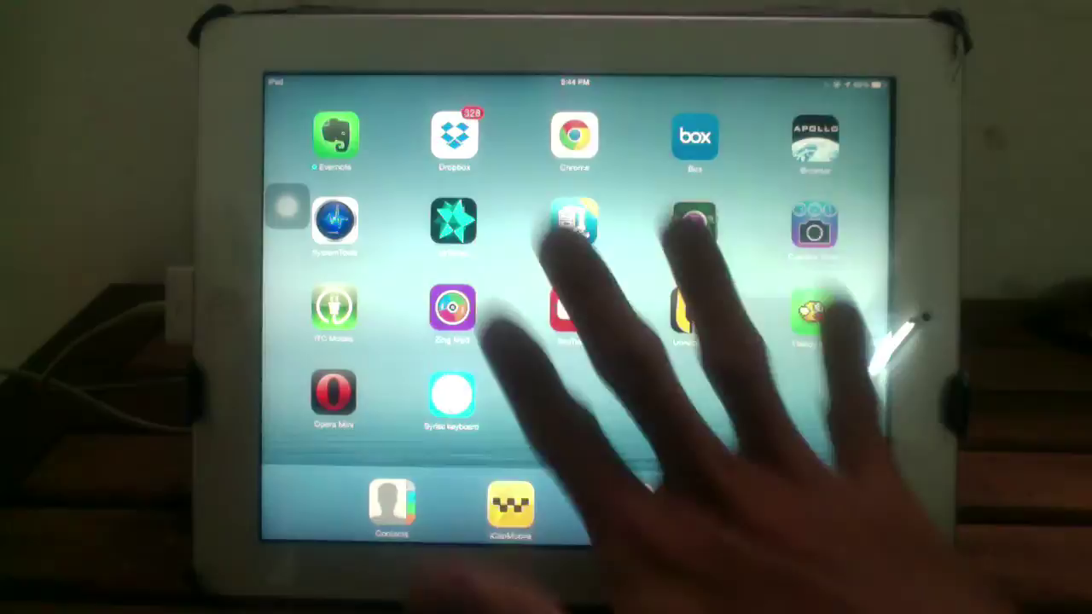
# Step: Close Settings, return to Syriac Keyboard, and start installing the Eastern ES Nohadra font
pyautogui.press('super+Tab')
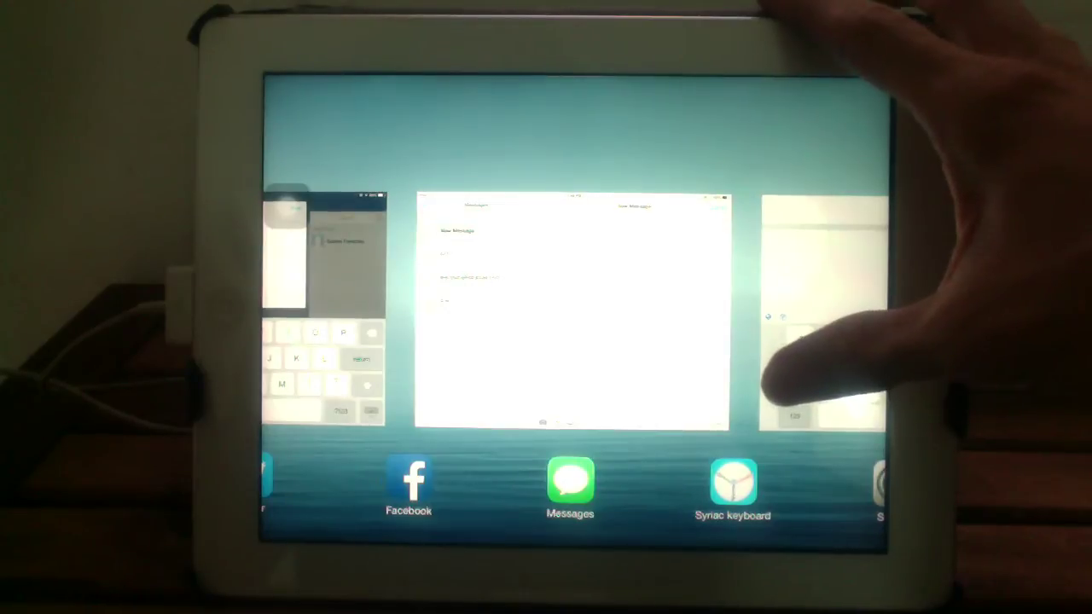
pyautogui.moveTo(768, 308); pyautogui.dragTo(580, 307)
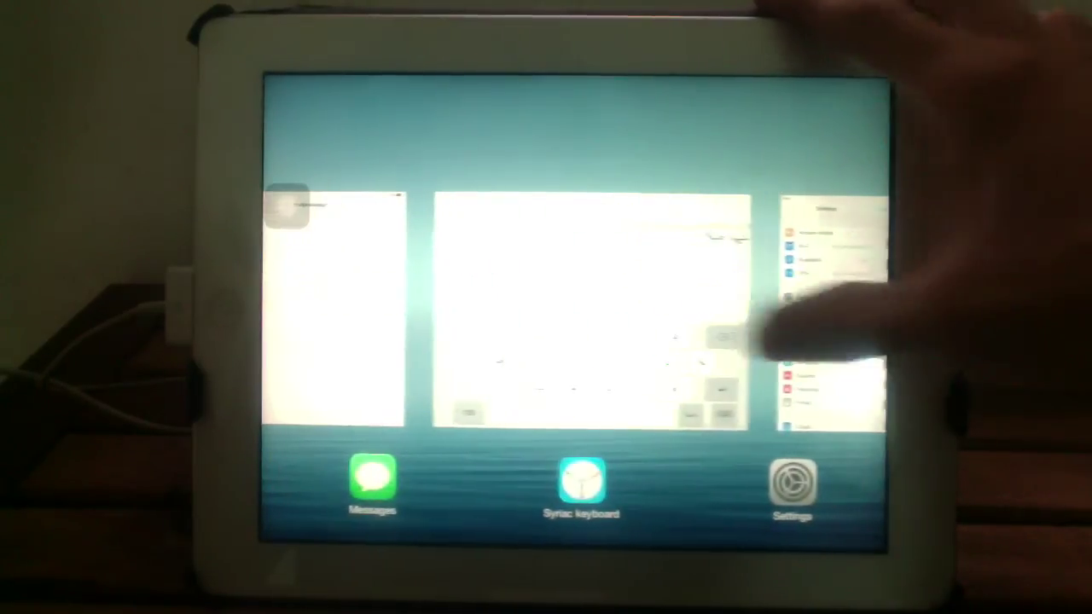
pyautogui.moveTo(823, 367); pyautogui.dragTo(823, 103)
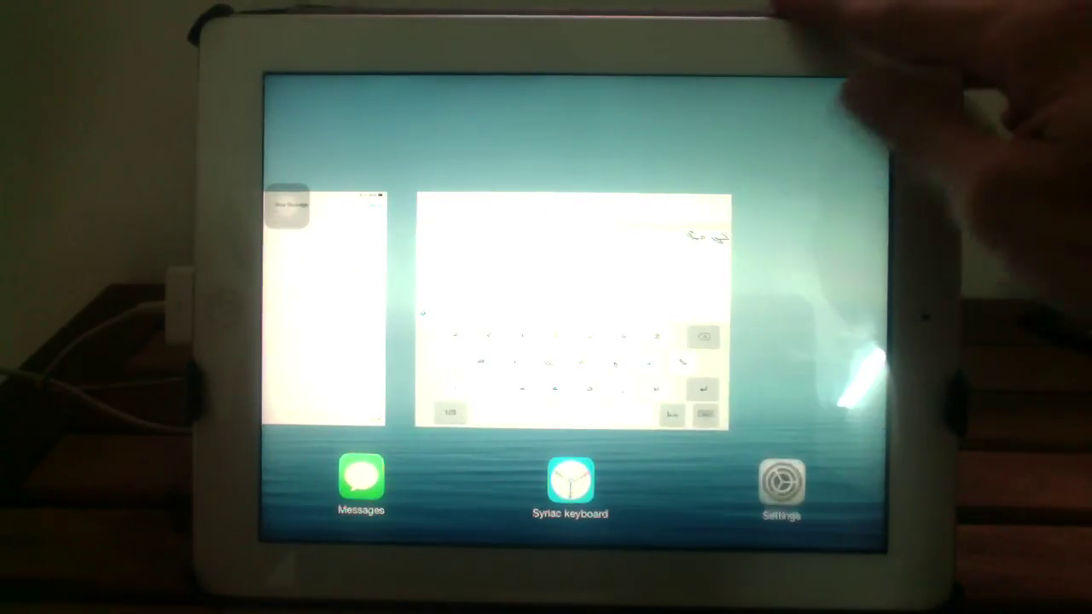
pyautogui.click(597, 281)
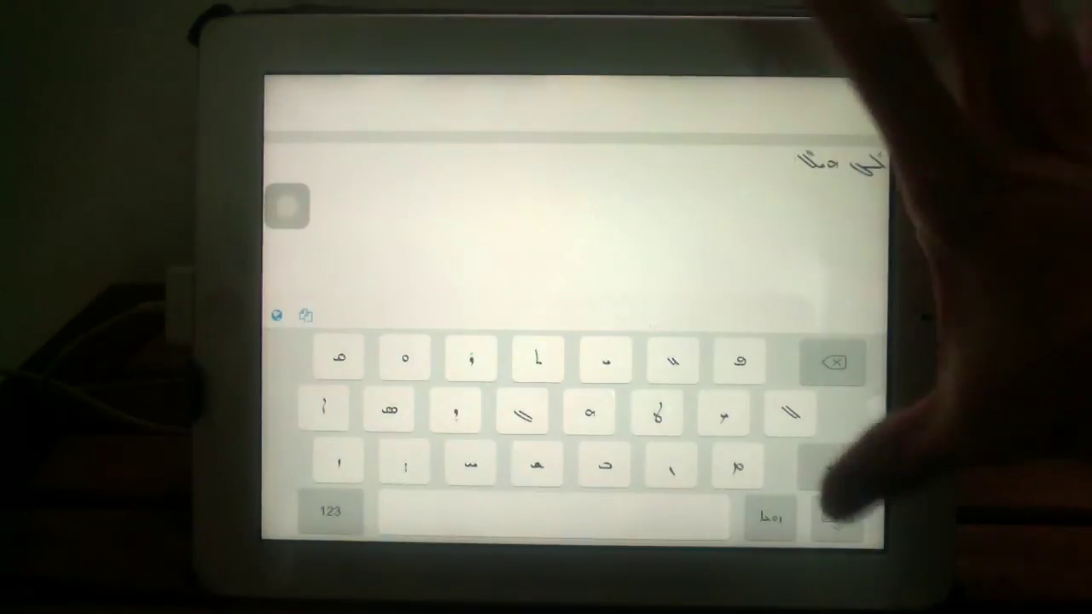
pyautogui.click(853, 503)
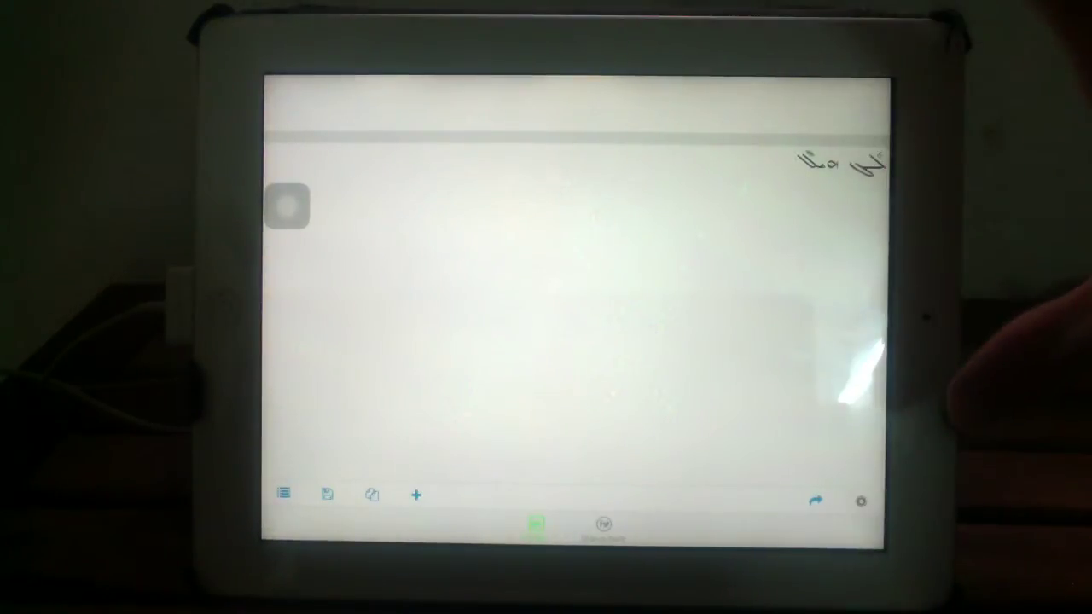
pyautogui.click(861, 501)
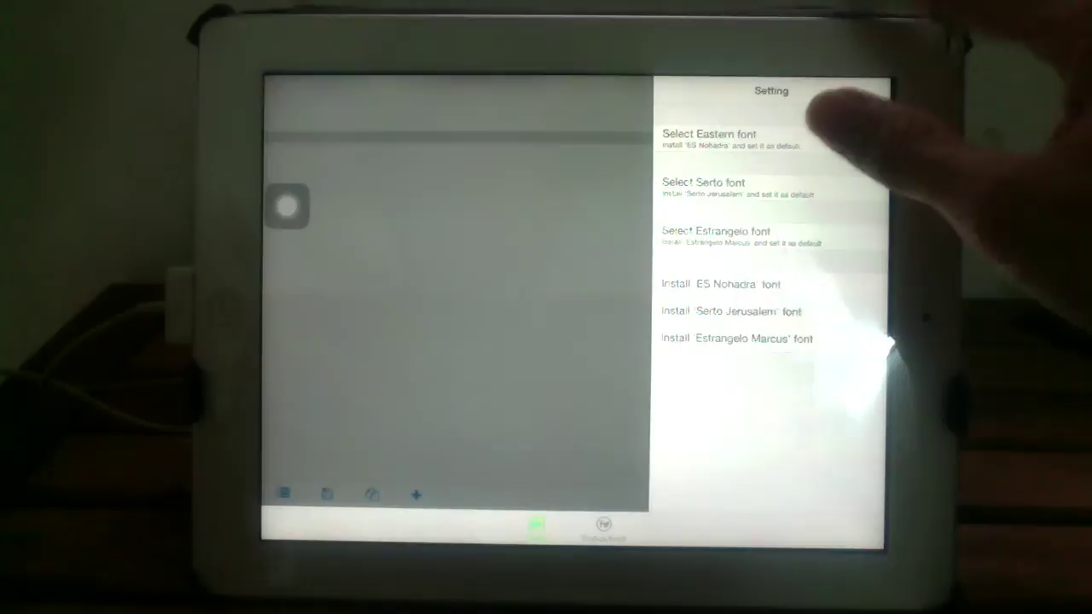
pyautogui.click(722, 284)
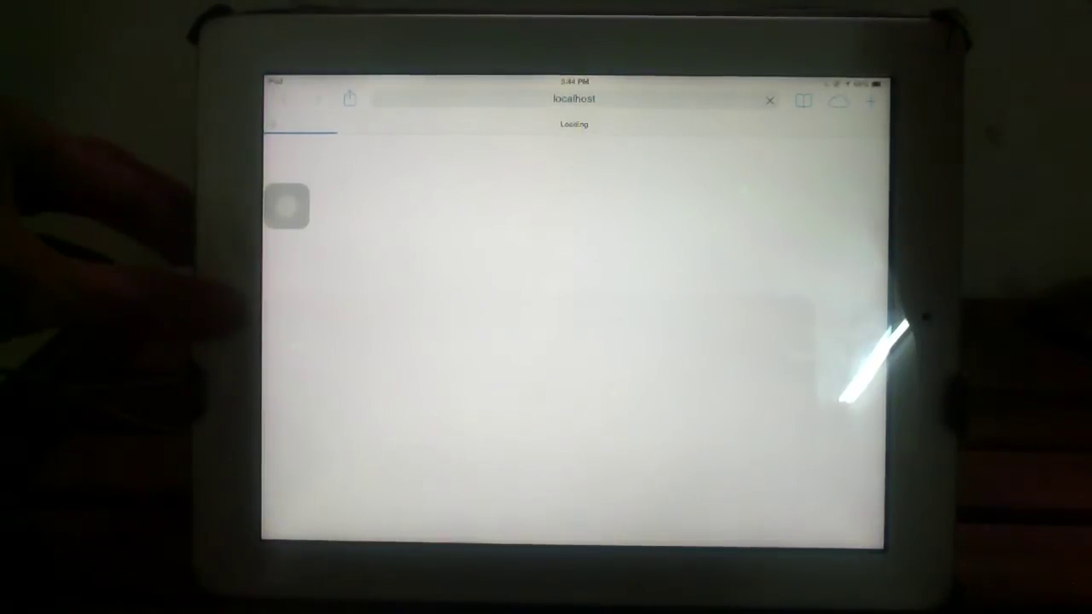
# Step: Install the unsigned 'iOS7 added fonts' profile, check its two Font entries, then close the details
pyautogui.press('super')
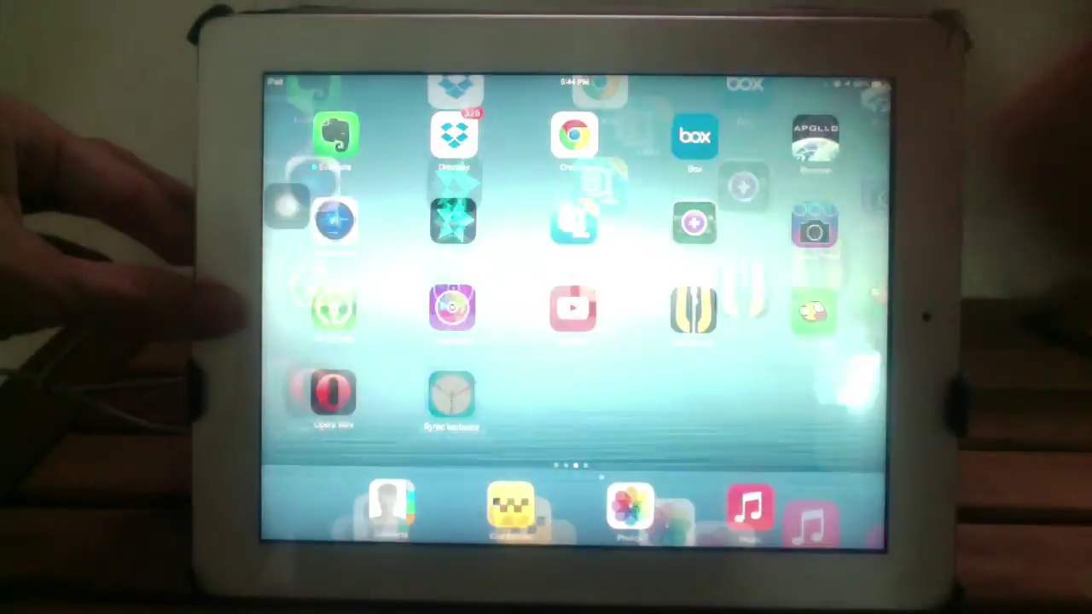
pyautogui.click(335, 309)
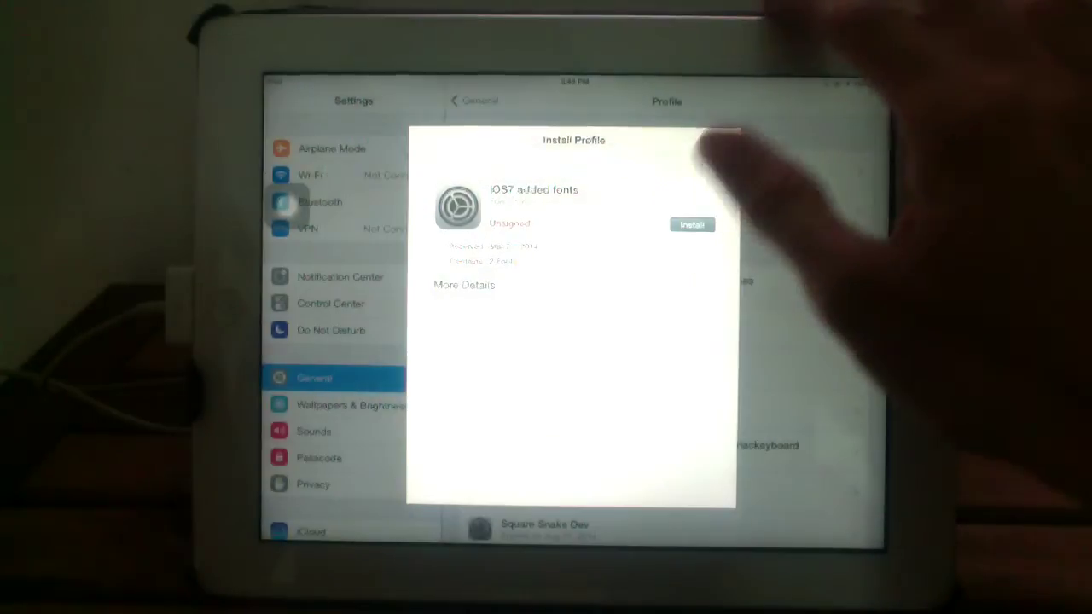
pyautogui.click(692, 224)
pyautogui.click(629, 349)
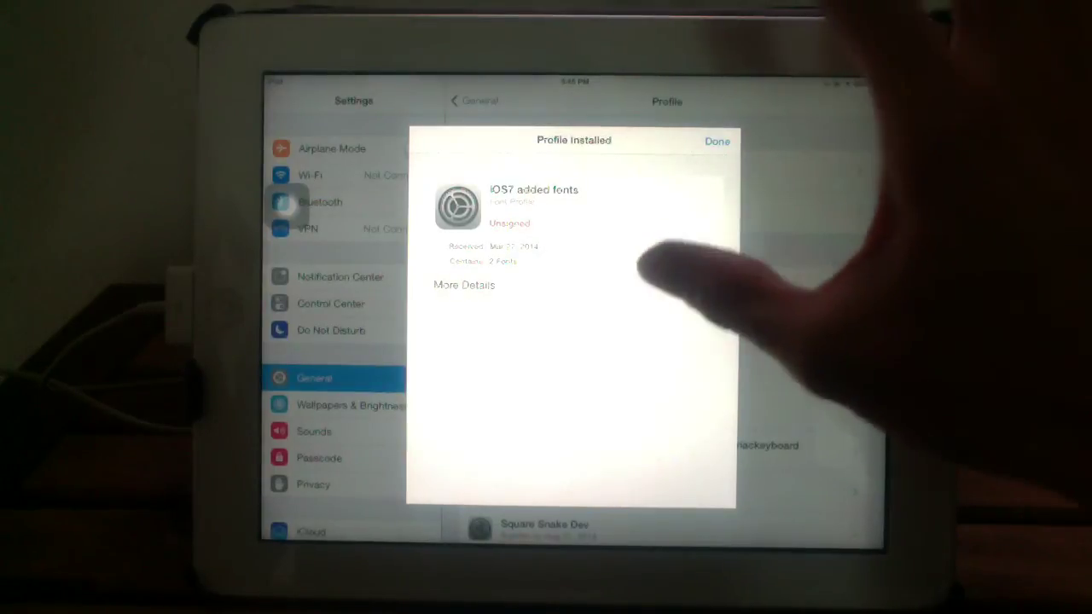
pyautogui.click(464, 285)
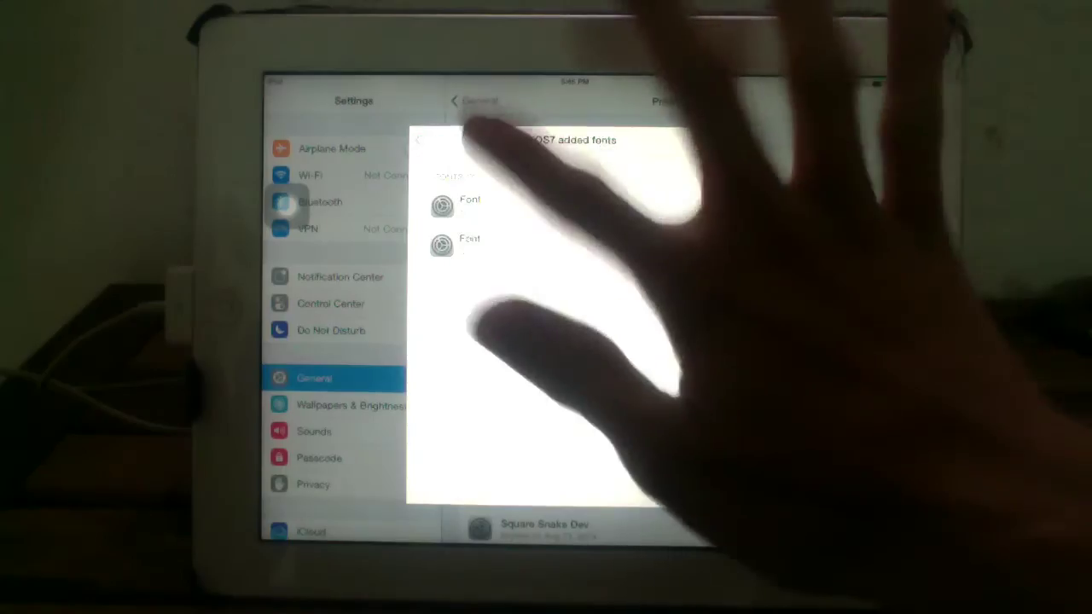
pyautogui.click(719, 140)
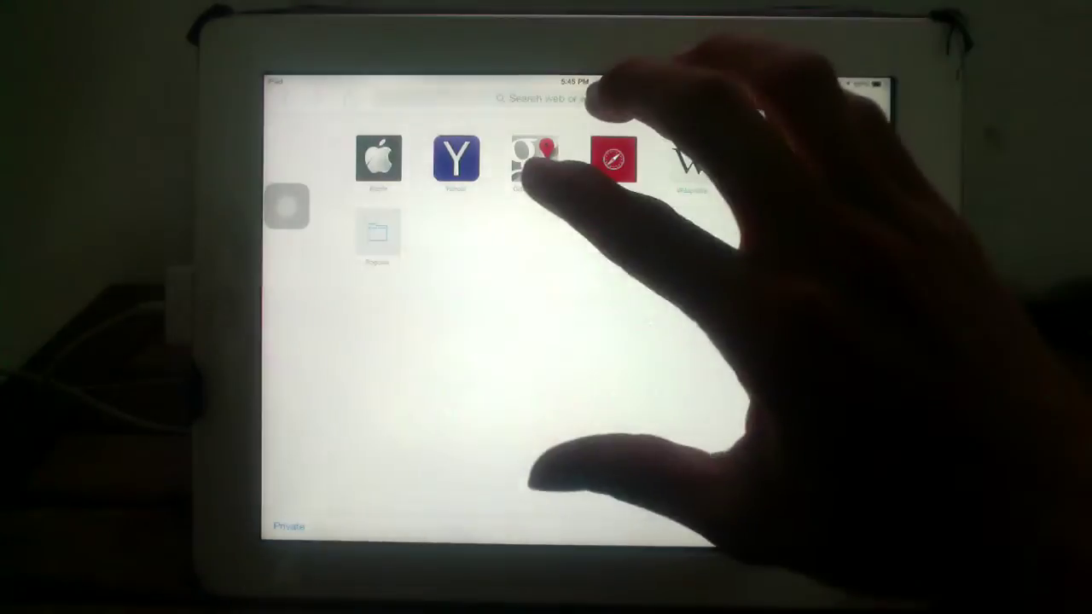
# Step: Reopen Syriac Keyboard to confirm the Syriac word is still there, then return home
pyautogui.press('super')
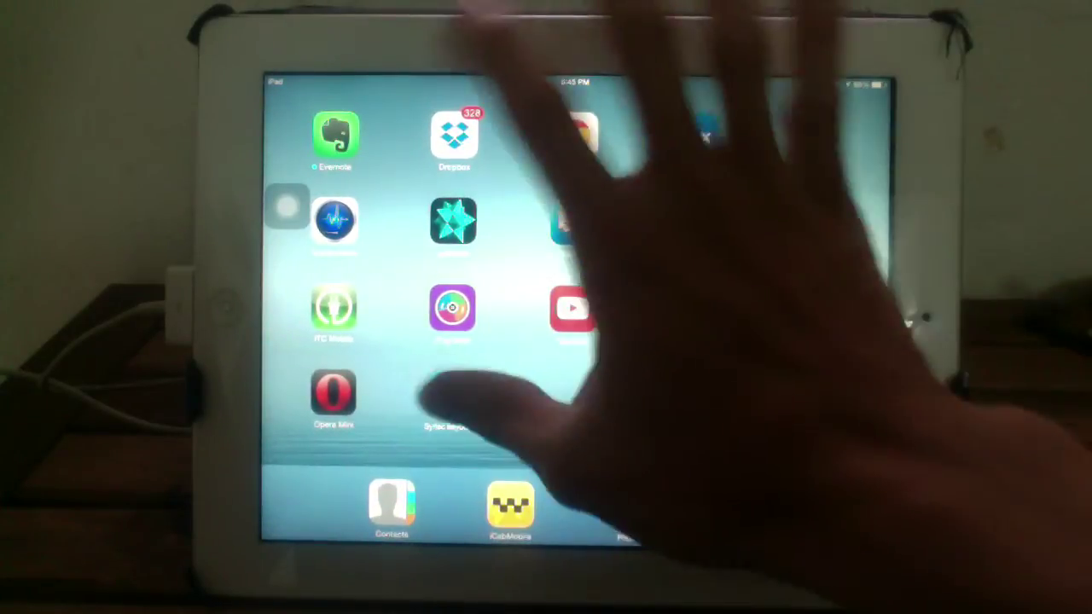
pyautogui.click(452, 394)
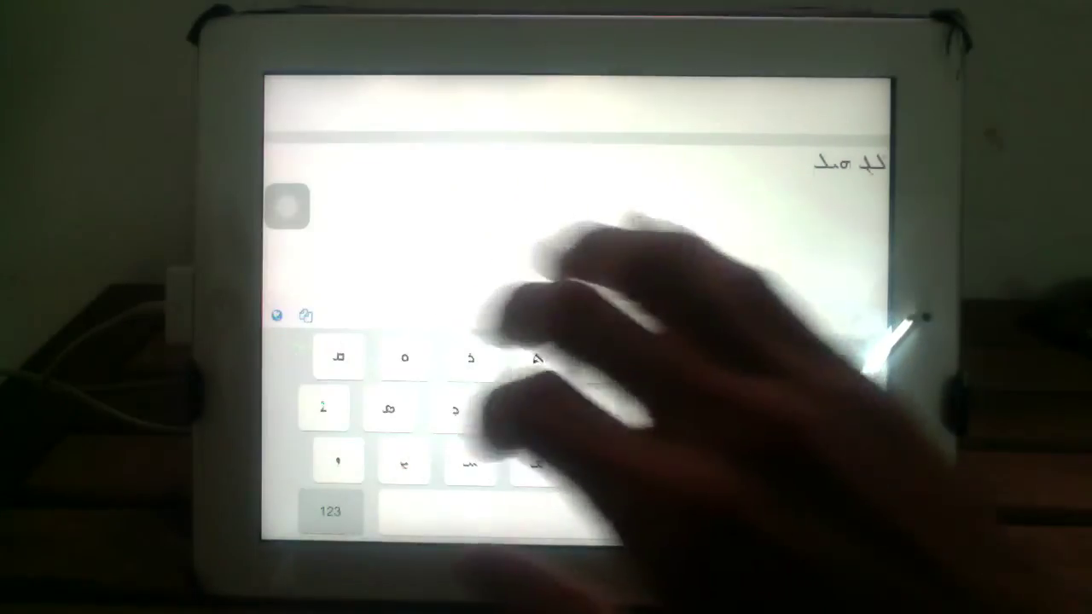
pyautogui.press('super')
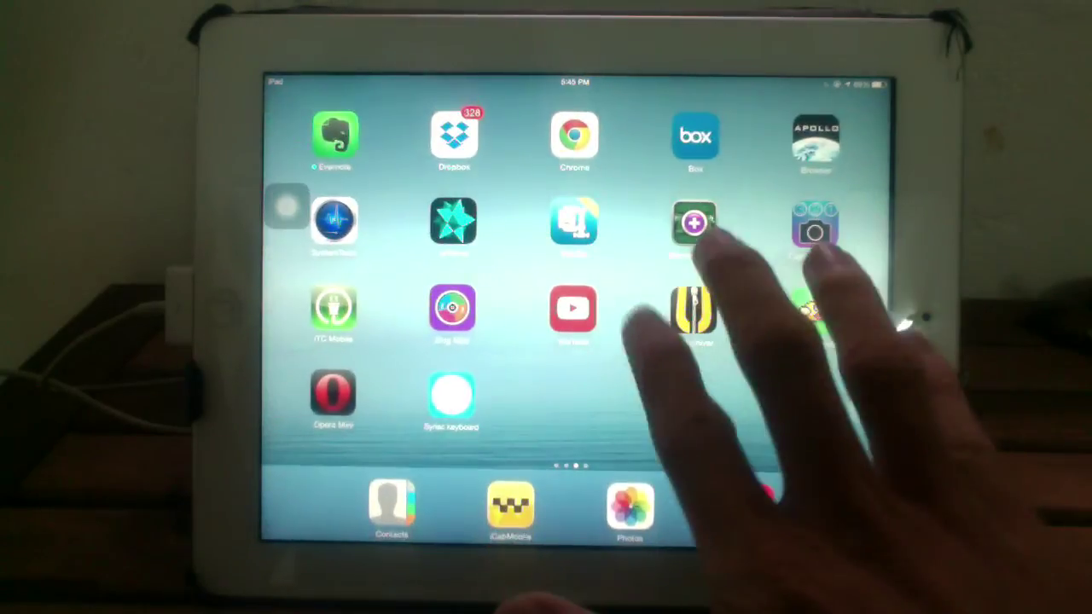
# Step: Switch to the running Facebook app from the app switcher
pyautogui.moveTo(768, 342); pyautogui.dragTo(426, 341)
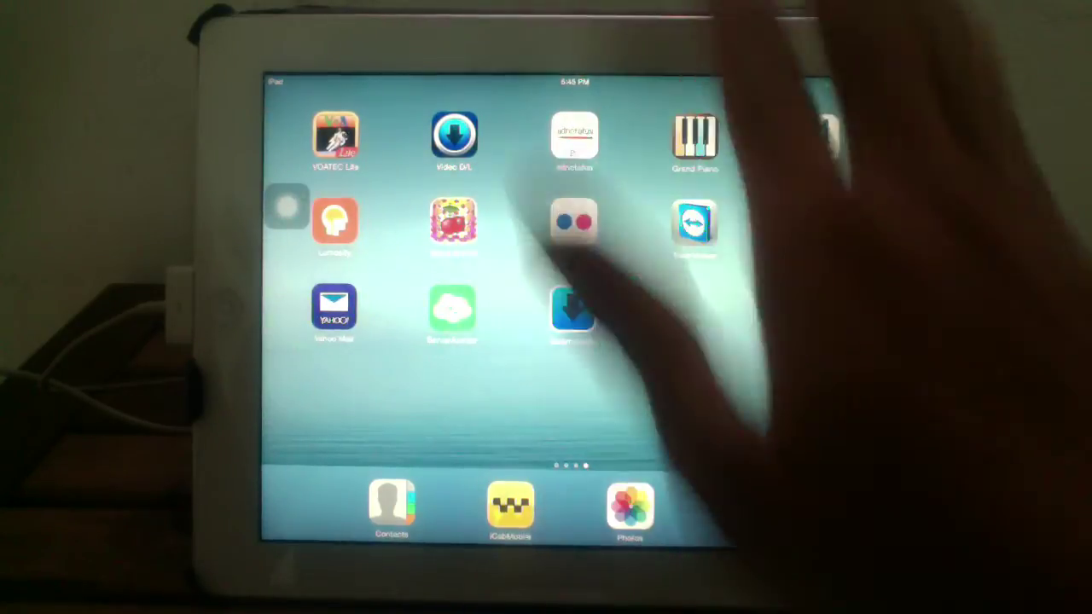
pyautogui.doubleClick(574, 554)
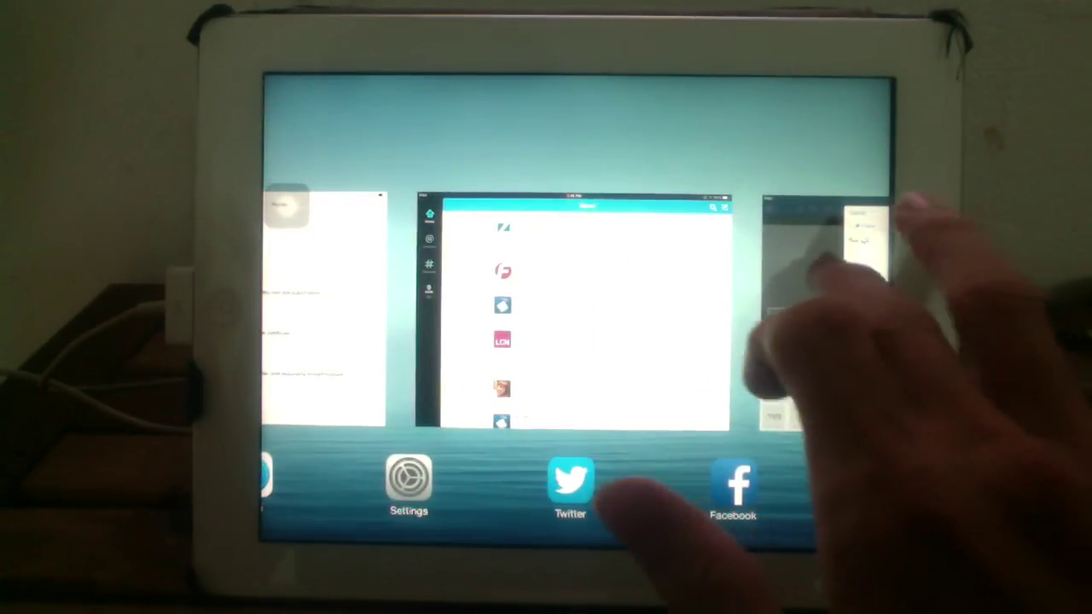
pyautogui.click(742, 239)
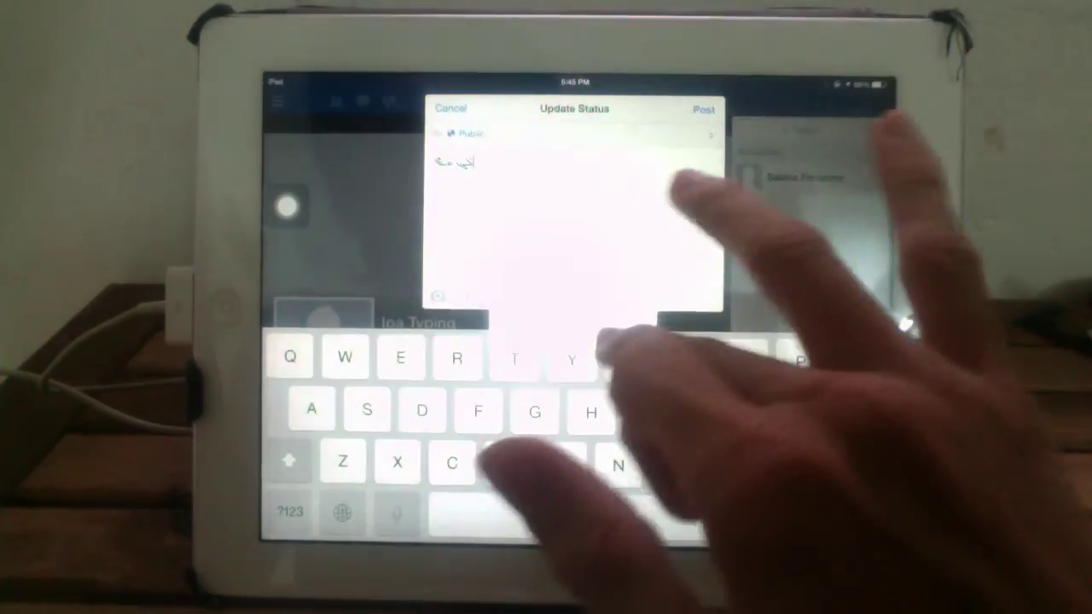
# Step: Discard the old status update, start a new post with the Syriac word, then go home
pyautogui.click(450, 108)
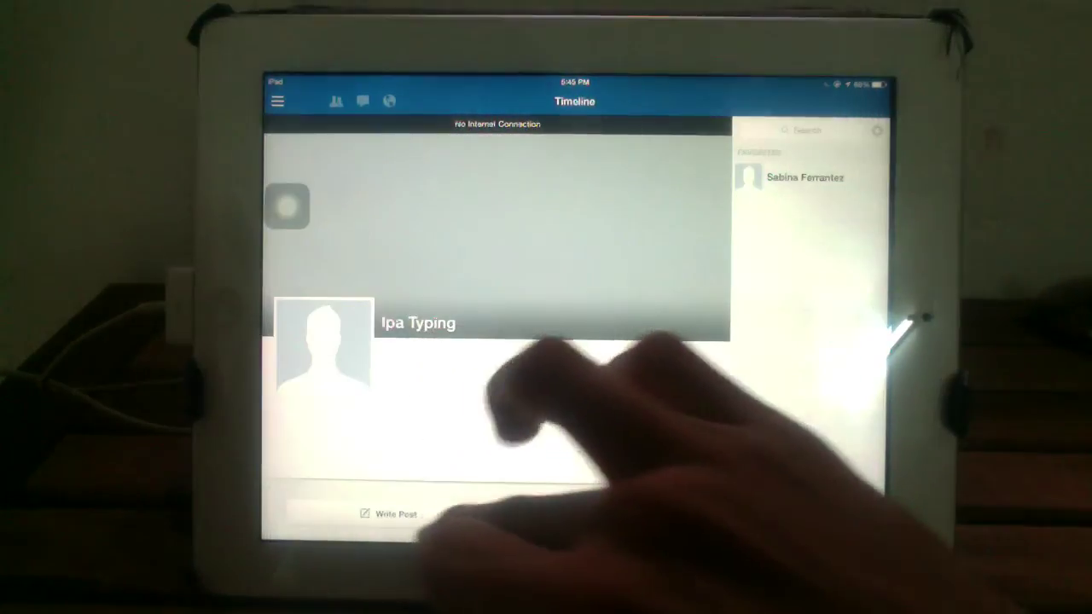
pyautogui.click(400, 513)
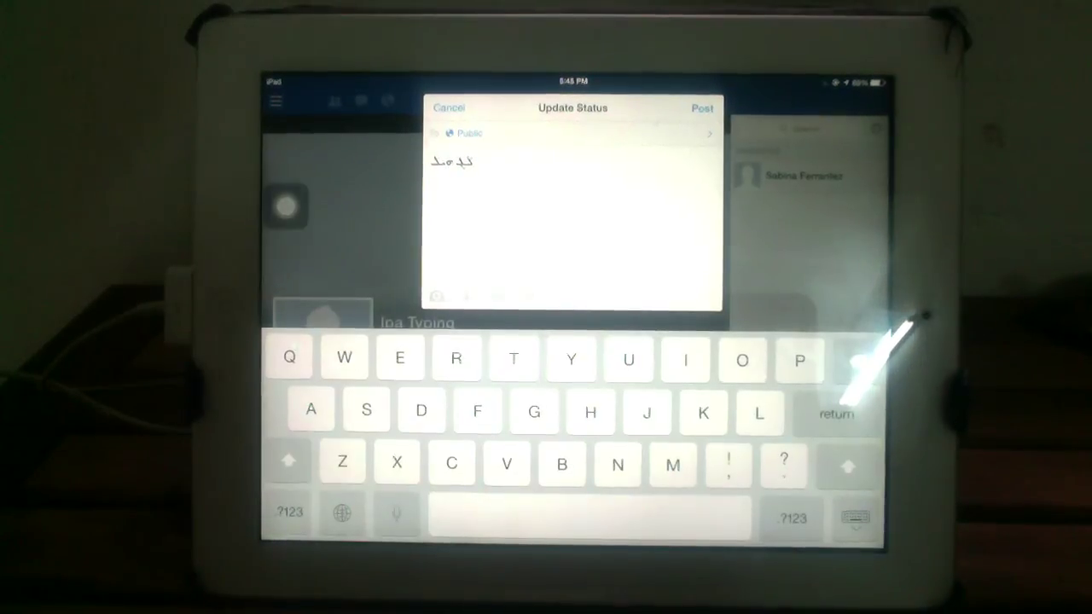
pyautogui.press('super')
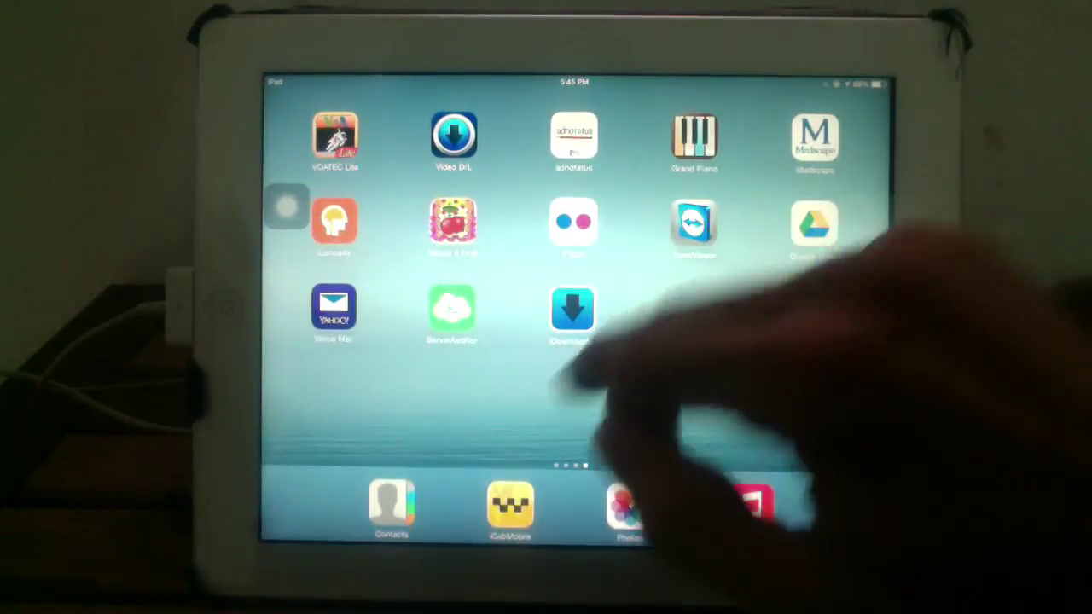
pyautogui.moveTo(768, 358); pyautogui.dragTo(512, 358)
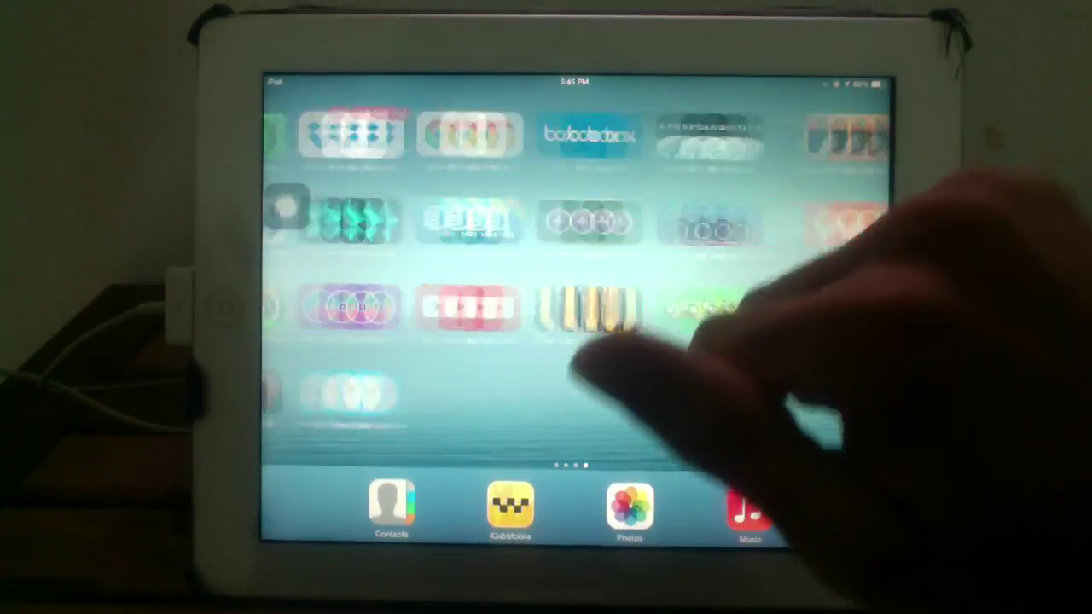
pyautogui.moveTo(725, 384)
pyautogui.mouseDown()
pyautogui.moveTo(469, 383)
pyautogui.moveTo(725, 384)
pyautogui.mouseUp()
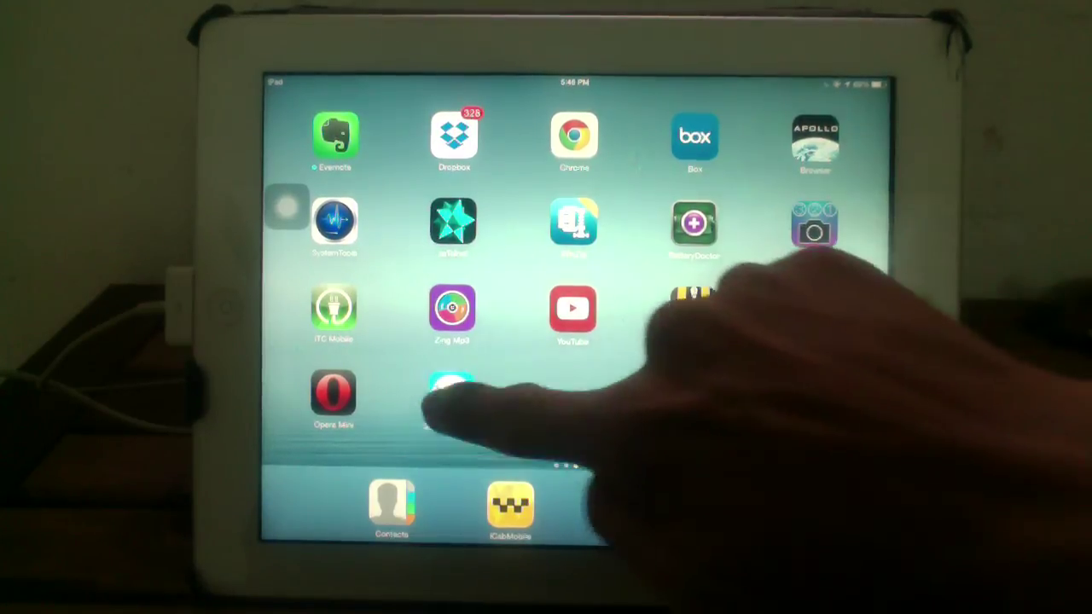
# Step: Reopen Syriac Keyboard with its Syriac word and hide the on-screen keyboard
pyautogui.click(452, 394)
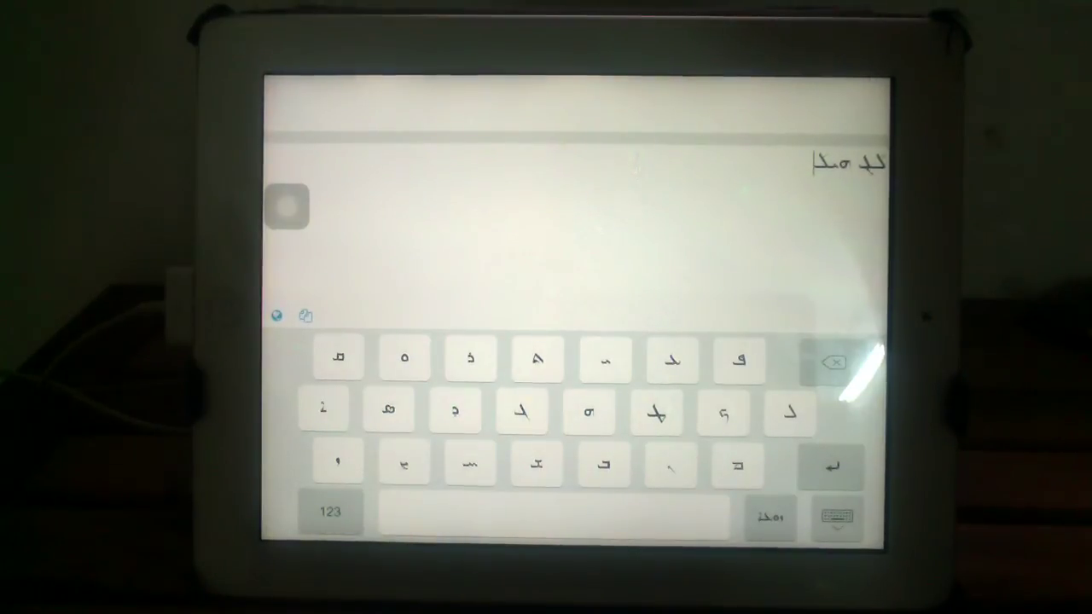
pyautogui.click(836, 516)
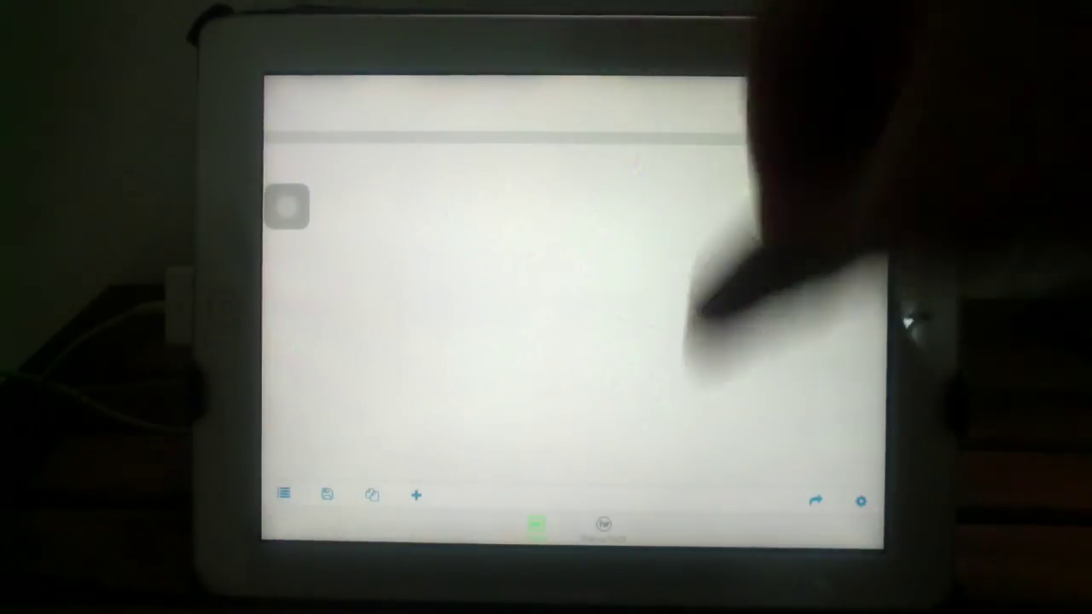